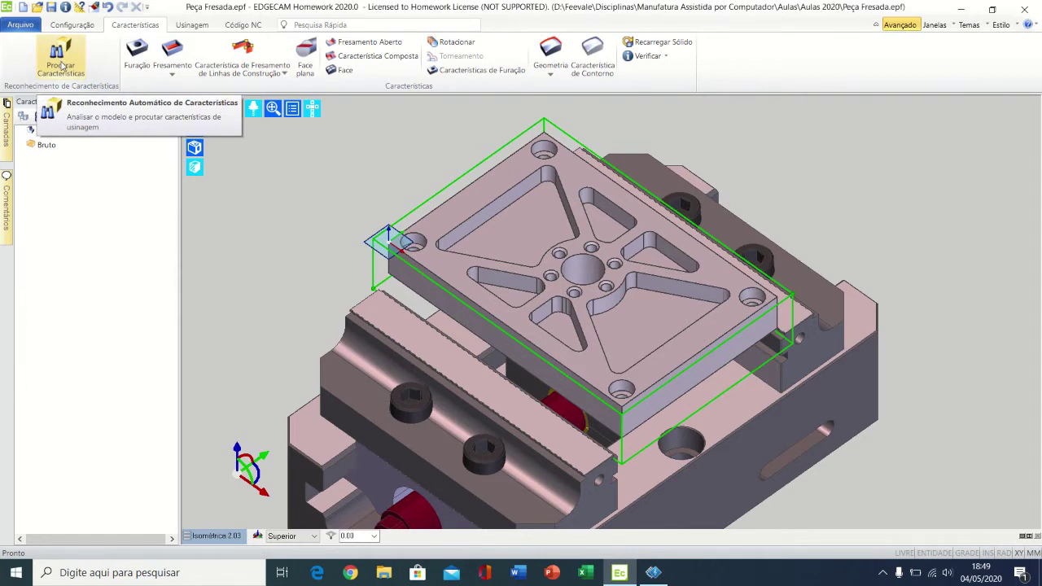
# Run automatic feature recognition for milling, including 2D pockets, 2D profiles, open pockets, flat faces and vertical holes.
pyautogui.click(62, 65)
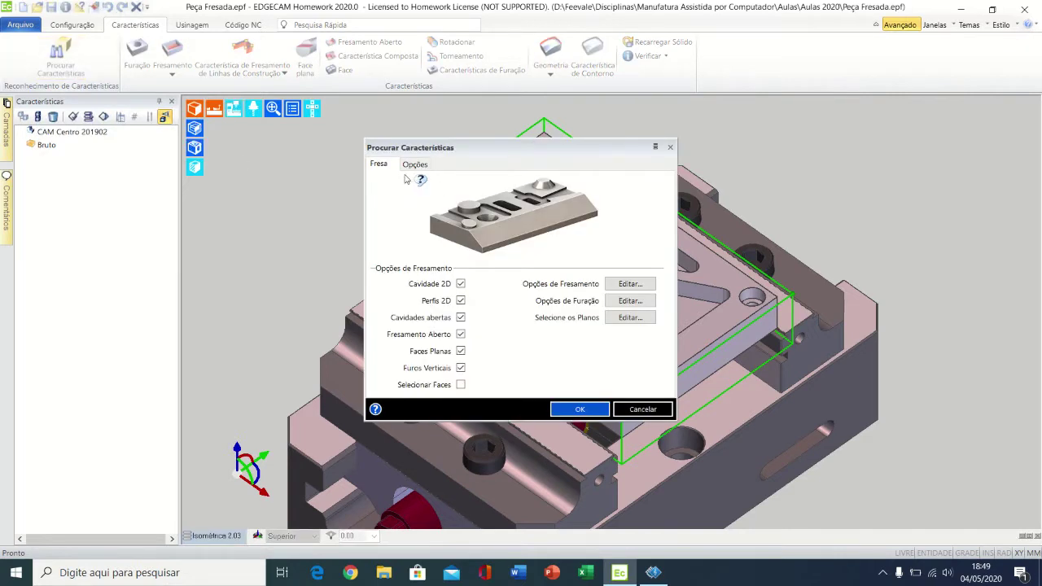
pyautogui.click(461, 283)
pyautogui.click(591, 414)
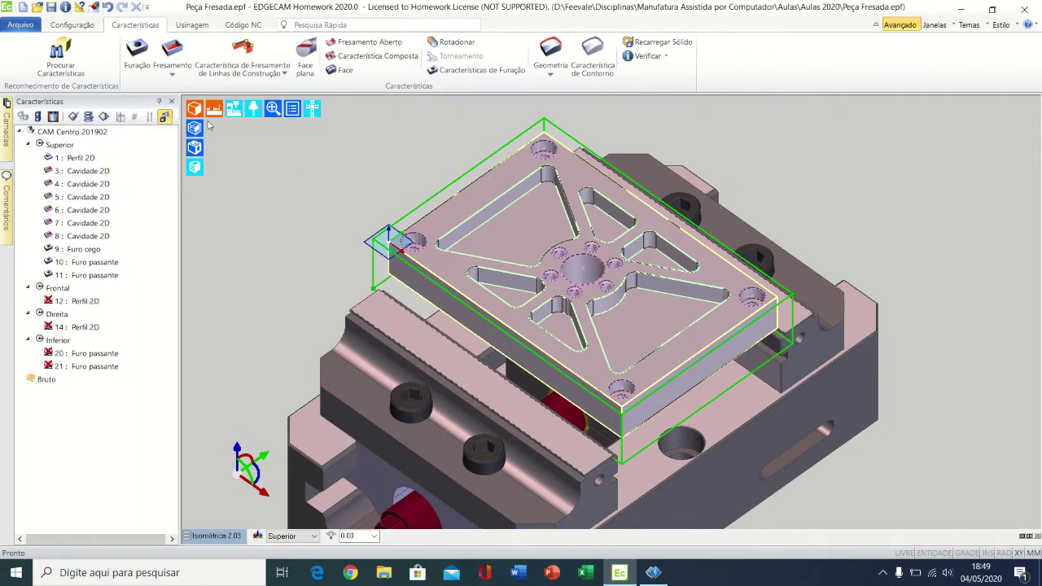
# Delete the inaccessible recognised features in the Frontal, Direita and Inferior groups, keeping only the Superior features.
pyautogui.moveTo(70, 304); pyautogui.dragTo(91, 367)
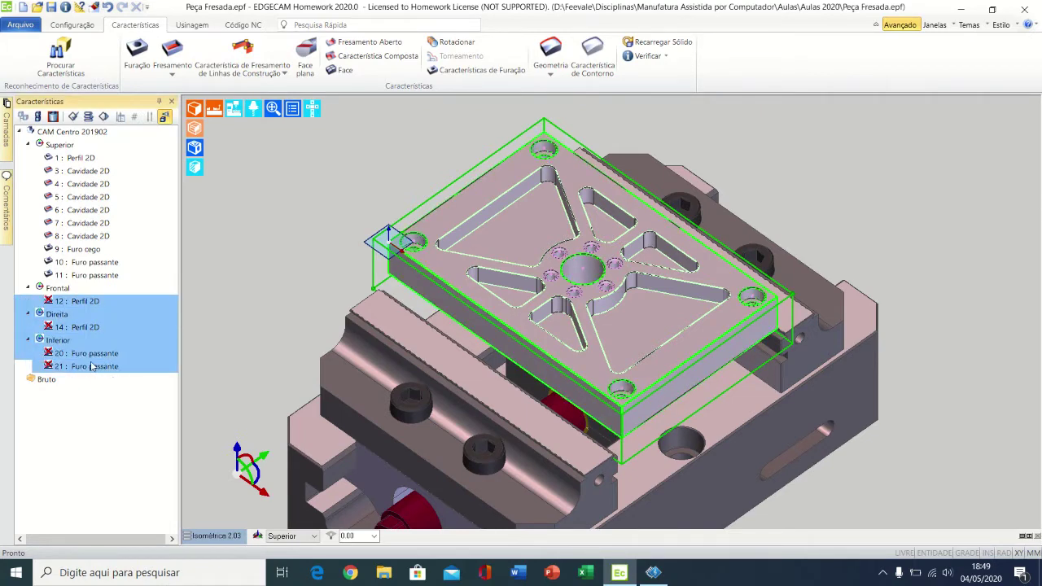
pyautogui.rightClick(85, 314)
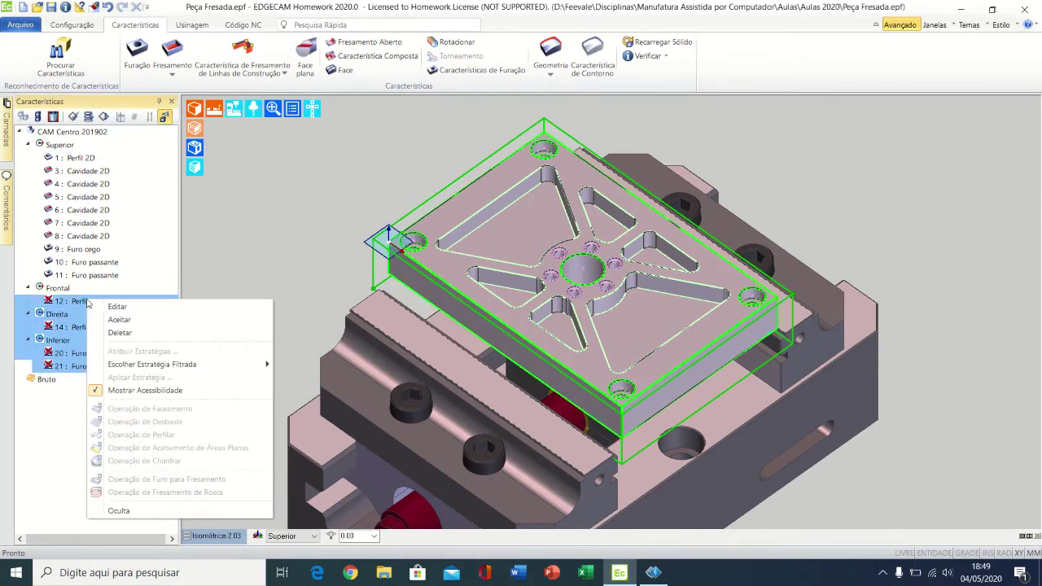
pyautogui.click(135, 333)
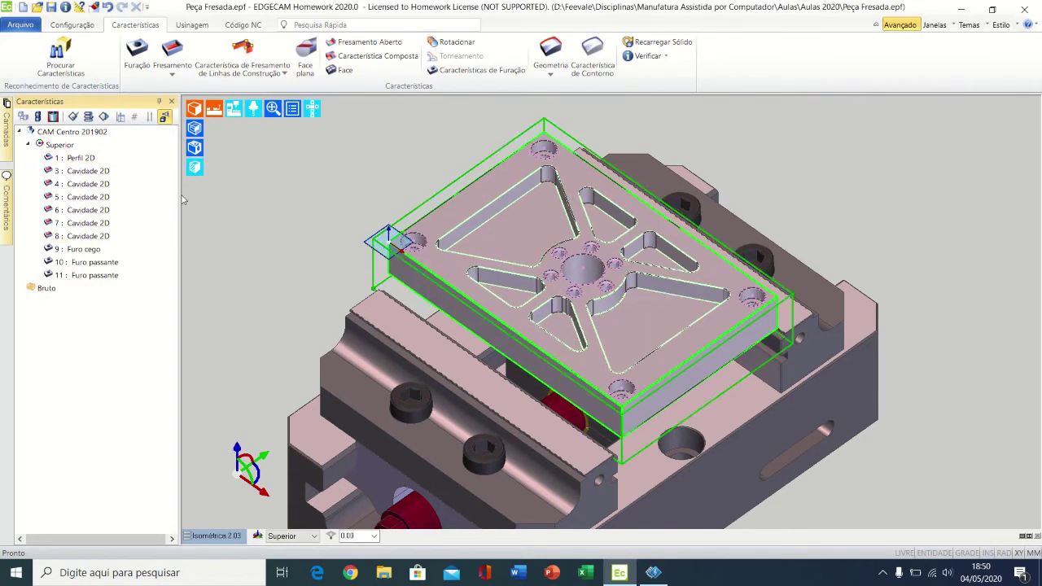
# Highlight the 2D pockets, the blind hole feature and both through hole features to check which geometry each covers.
pyautogui.moveTo(90, 171); pyautogui.dragTo(94, 254)
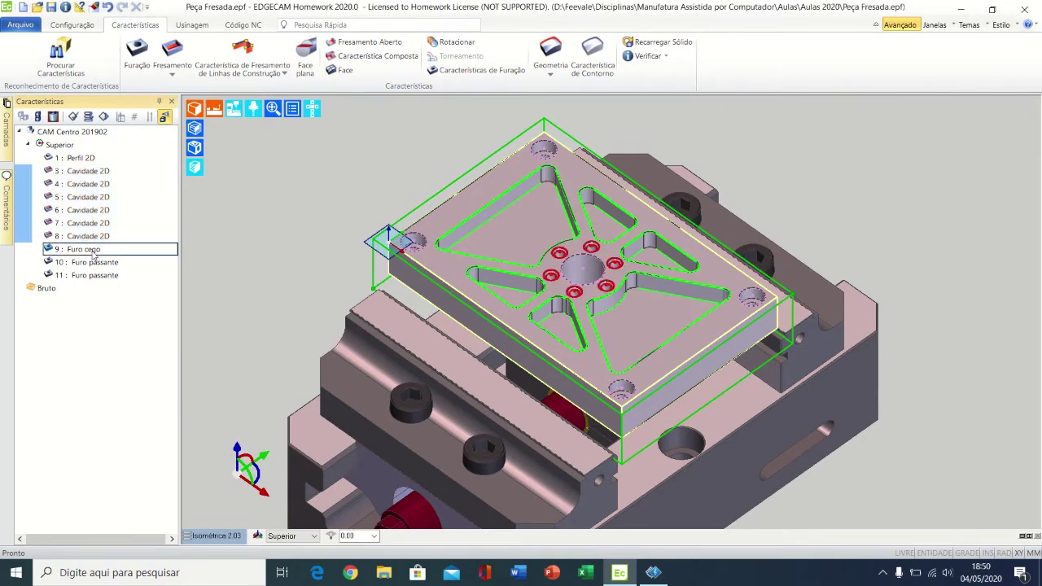
pyautogui.click(94, 254)
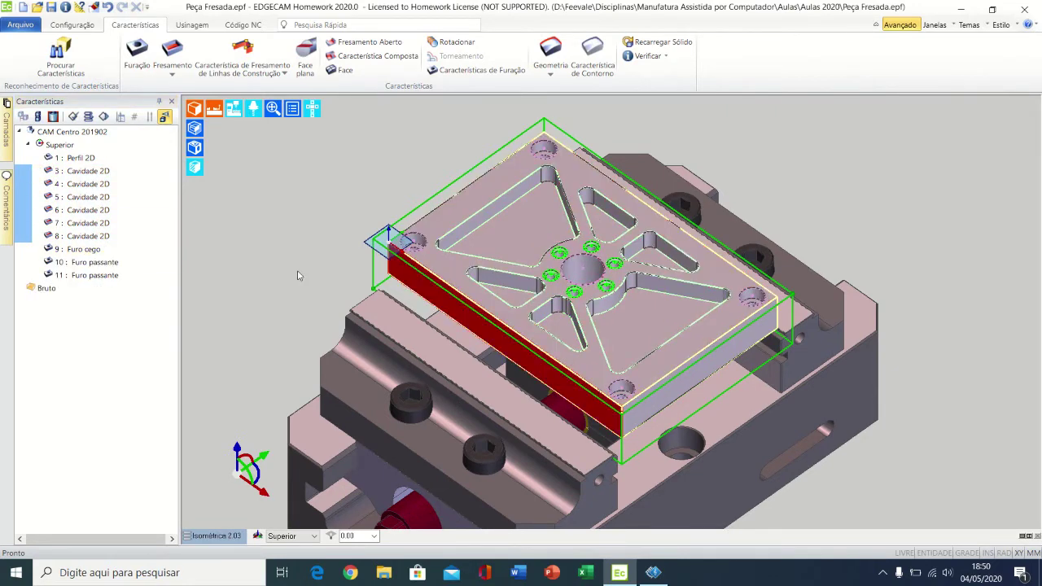
pyautogui.click(96, 263)
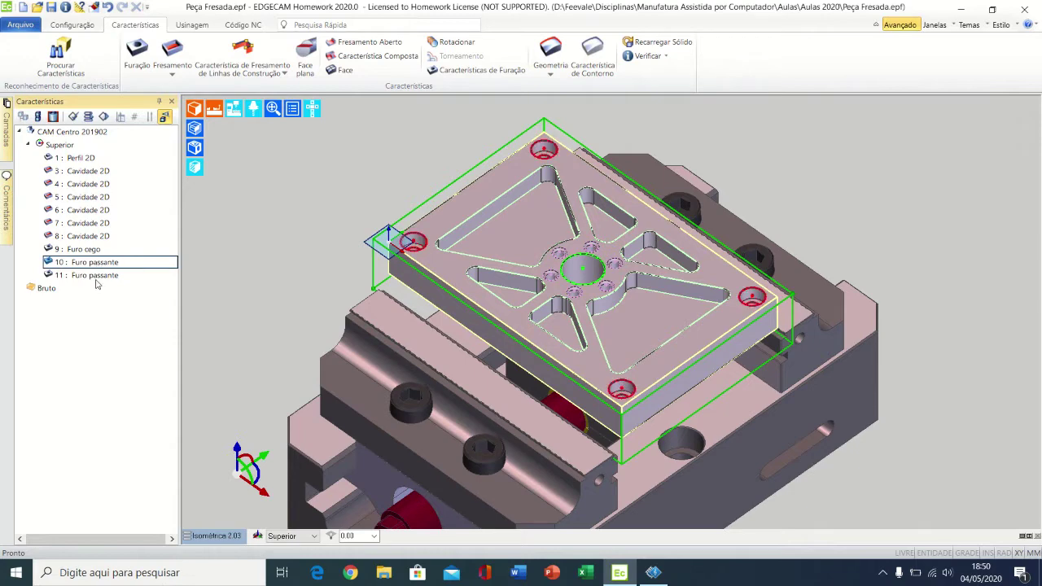
pyautogui.click(98, 275)
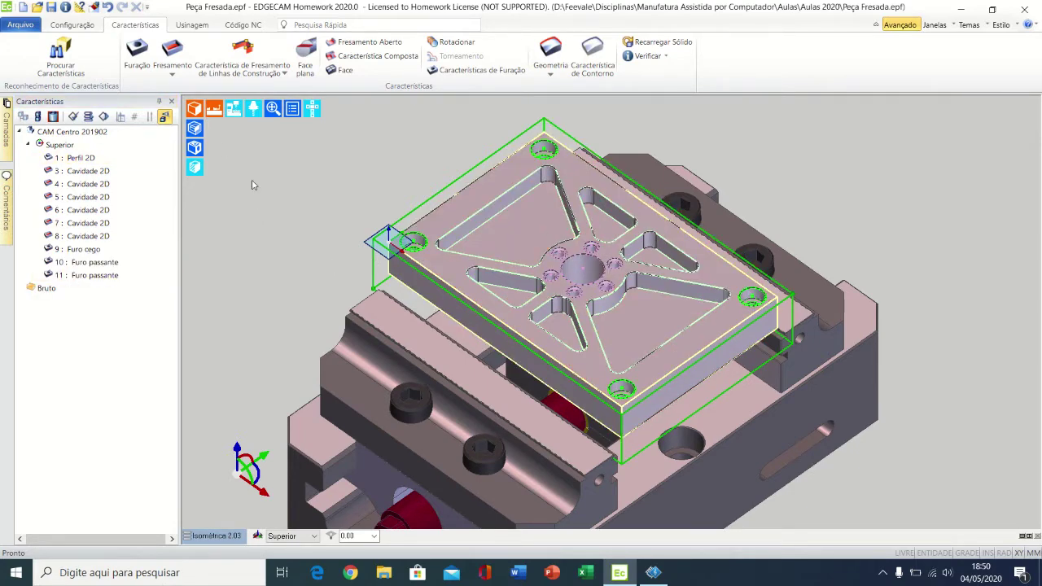
# Switch to the machining environment and clear the feature recognition comments.
pyautogui.click(193, 25)
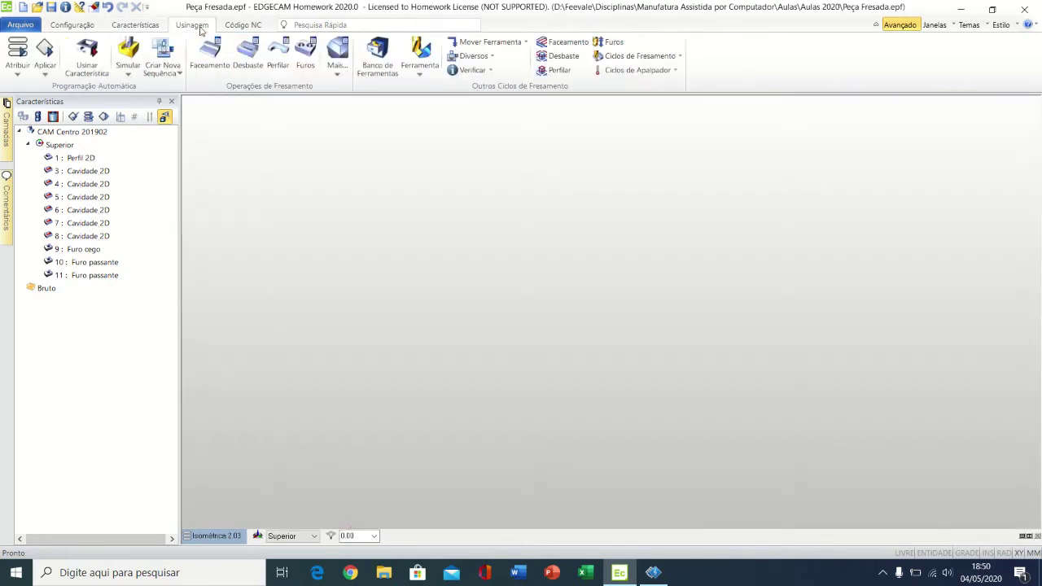
pyautogui.rightClick(146, 427)
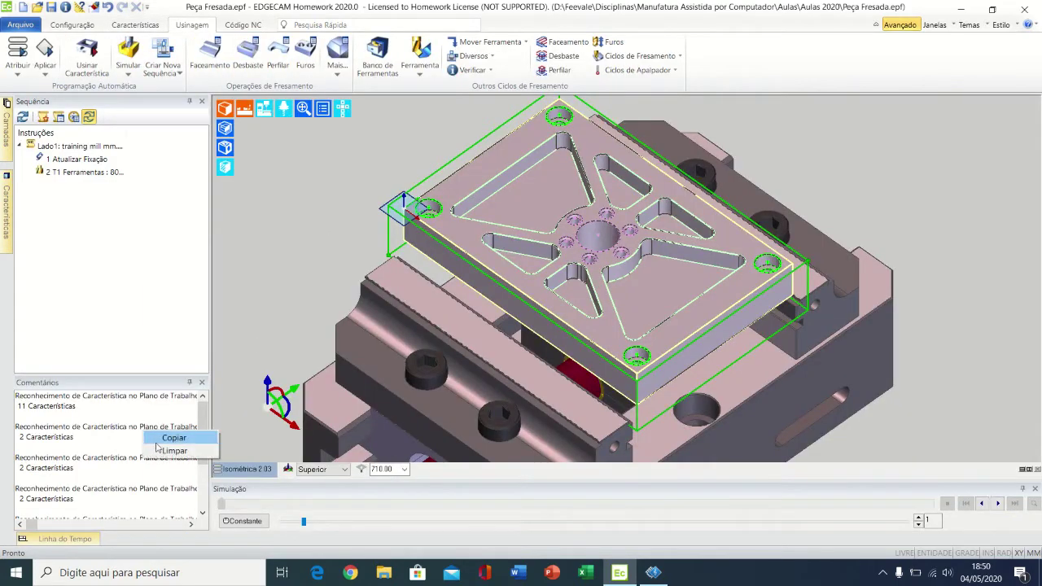
pyautogui.click(175, 447)
# Examine the stock allowance around the part from the front, and return to the isometric view.
pyautogui.moveTo(343, 188); pyautogui.dragTo(369, 240, button='middle')
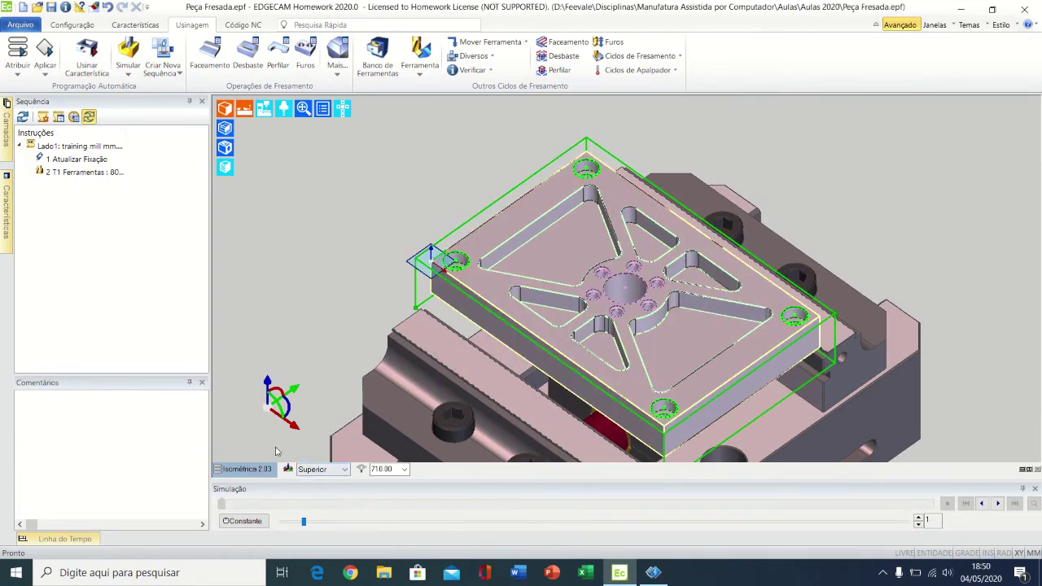
pyautogui.rightClick(254, 471)
pyautogui.click(262, 427)
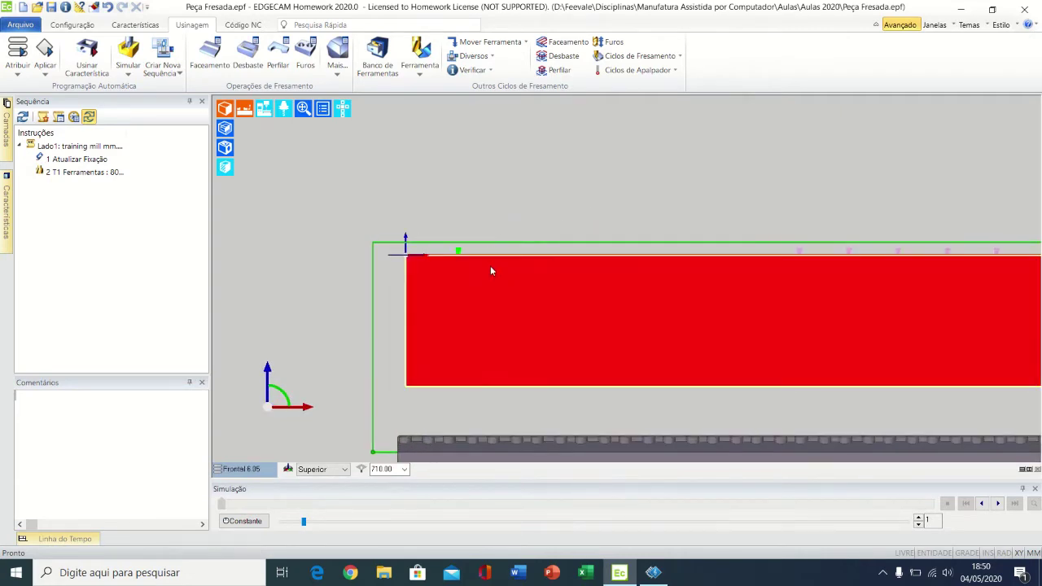
pyautogui.rightClick(258, 467)
pyautogui.click(298, 358)
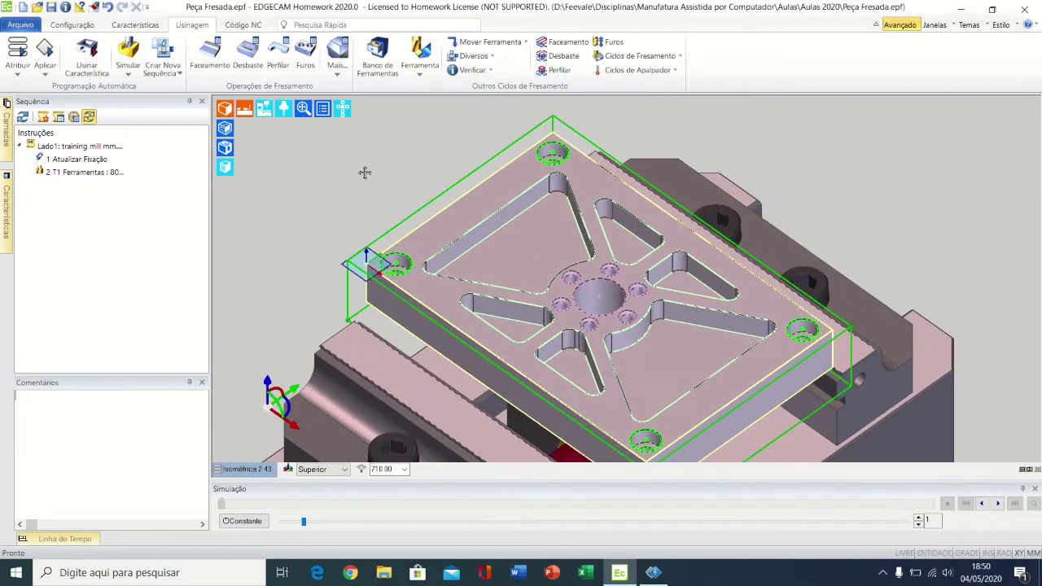
# Filter the tool store to face mills, inspect the 80.0 mm Face Mill x 90 Degree and select it.
pyautogui.click(373, 50)
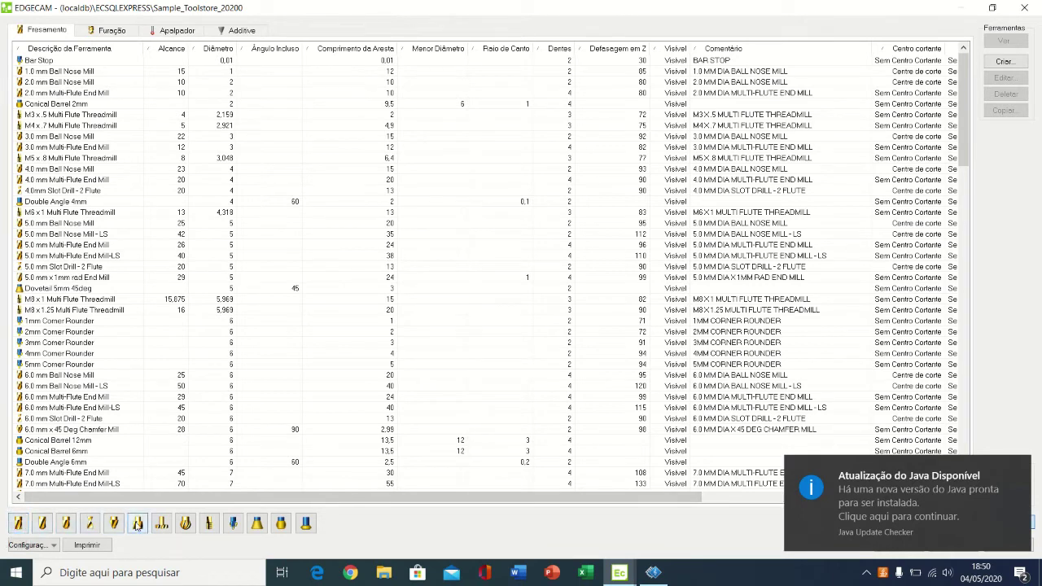
pyautogui.click(136, 524)
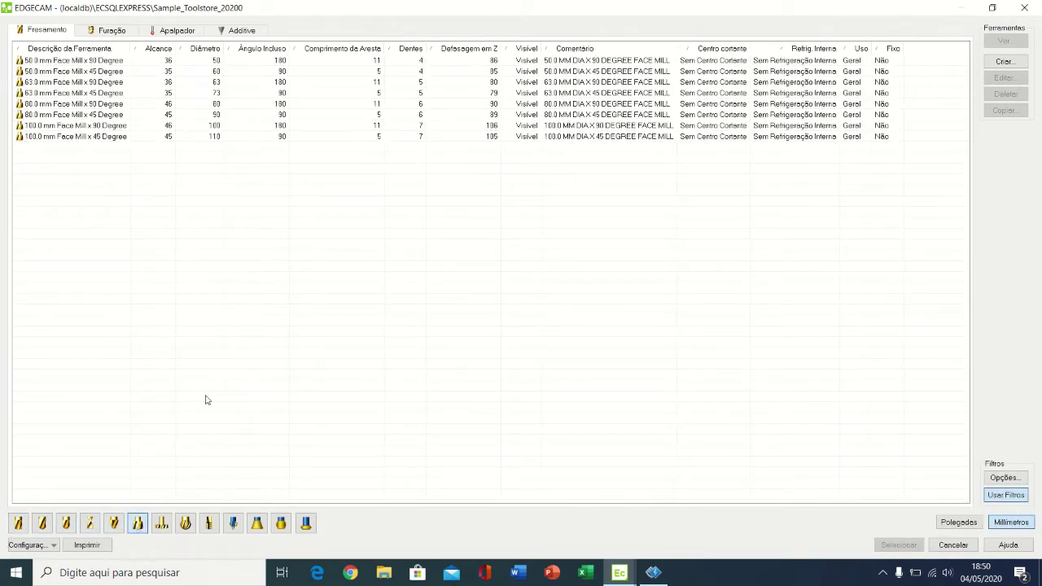
pyautogui.click(73, 105)
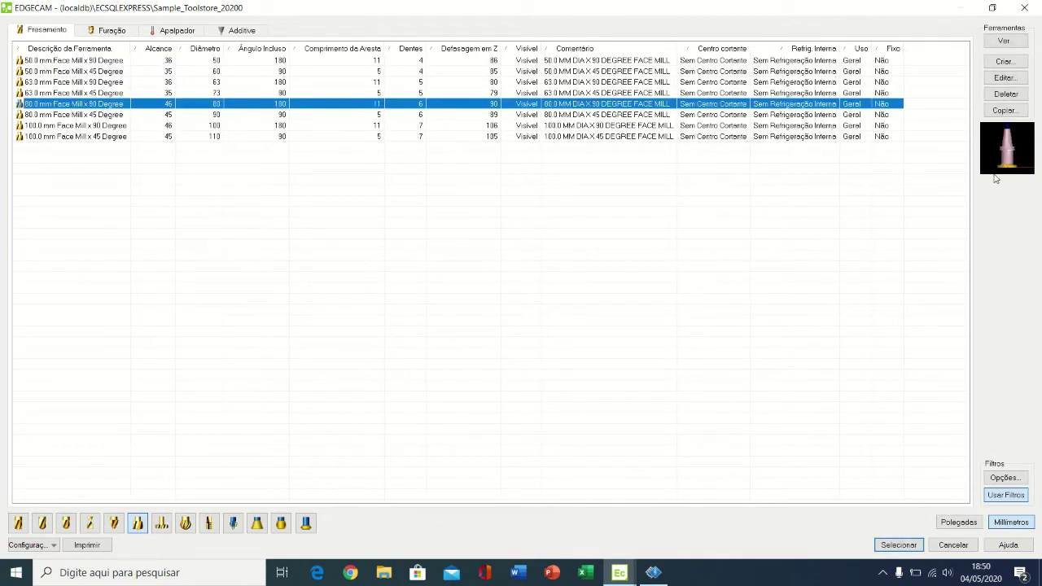
pyautogui.moveTo(1007, 169); pyautogui.dragTo(1006, 154, button='middle')
pyautogui.scroll(5, 1013, 152)
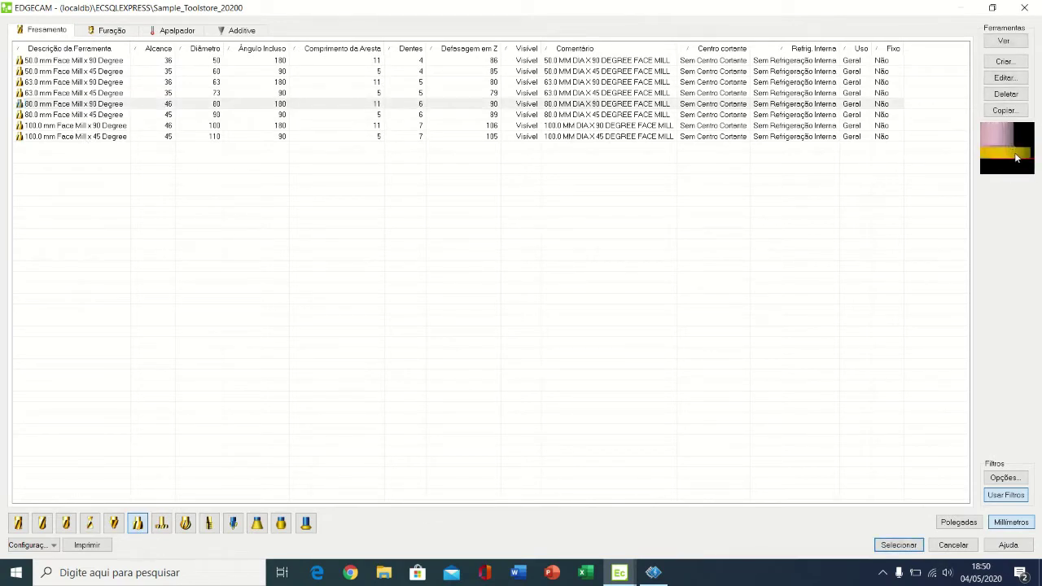
pyautogui.scroll(3, 1017, 159)
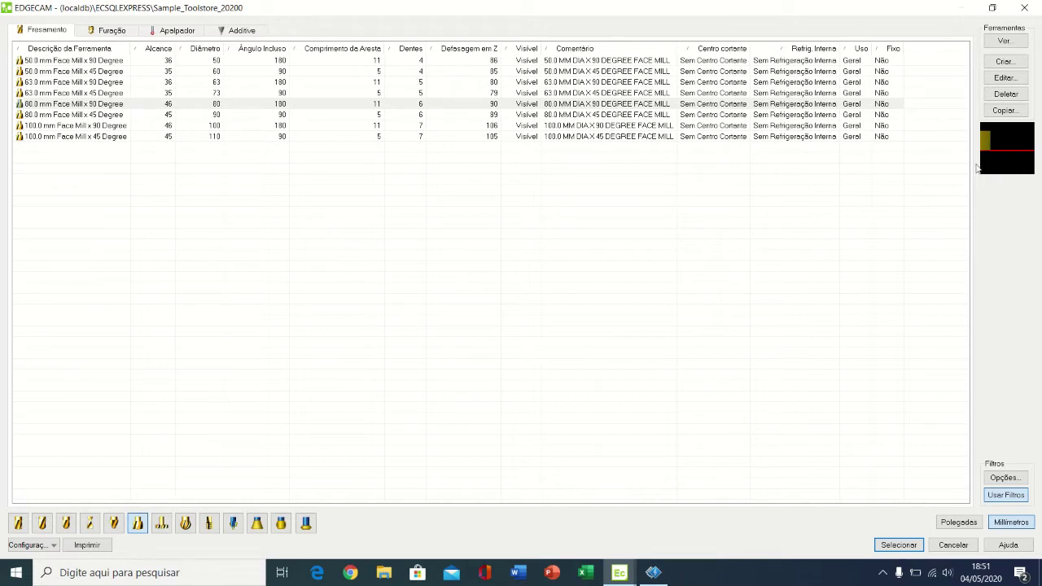
pyautogui.click(109, 105)
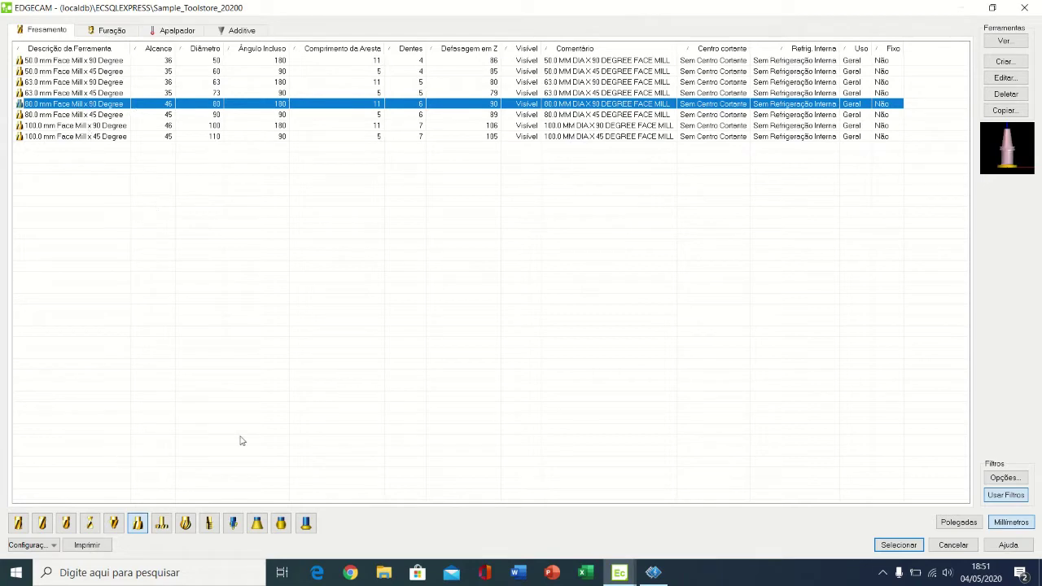
pyautogui.click(895, 545)
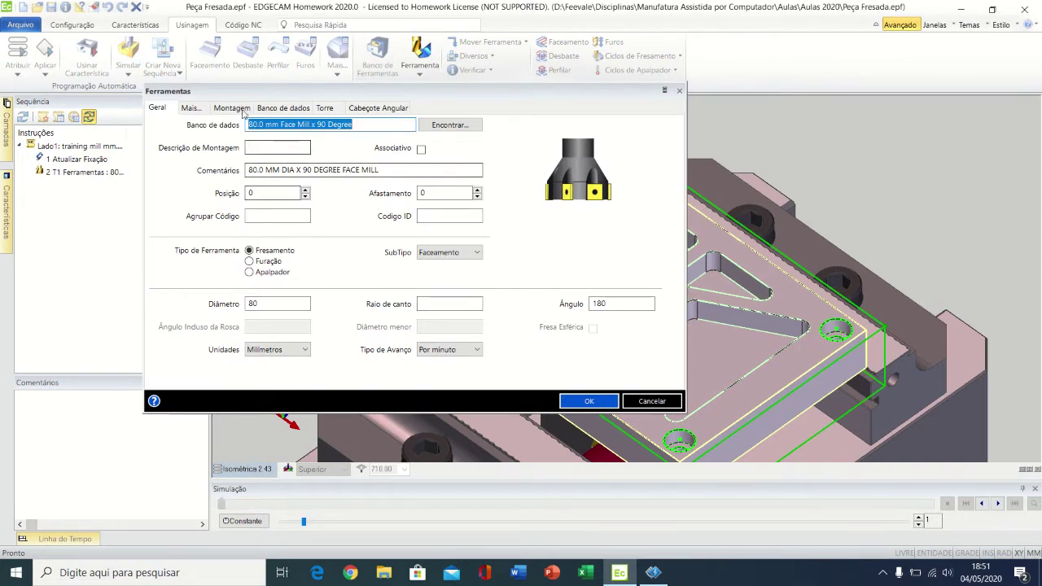
# Set the face mill's position to 1 and add the tool to the sequence.
pyautogui.click(269, 194)
pyautogui.press('BackSpace')
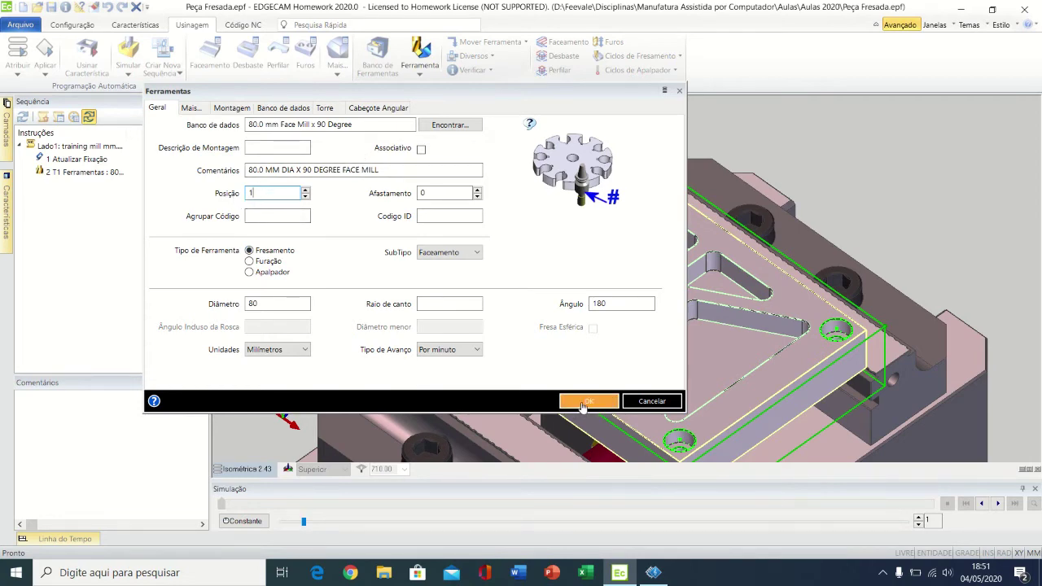
pyautogui.click(583, 404)
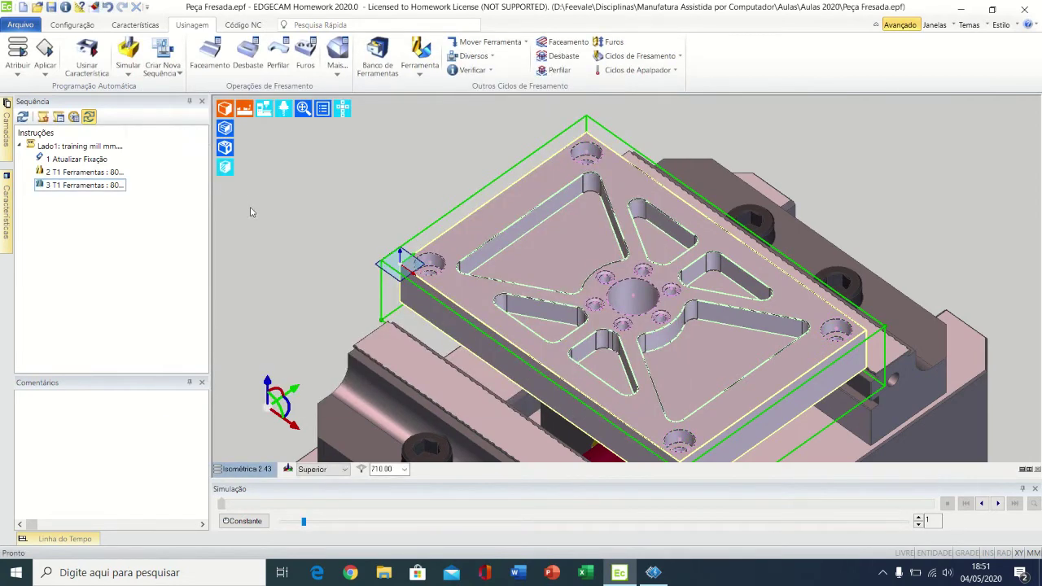
# Delete the duplicate 80 mm face mill tool instruction from the end of the sequence.
pyautogui.rightClick(79, 189)
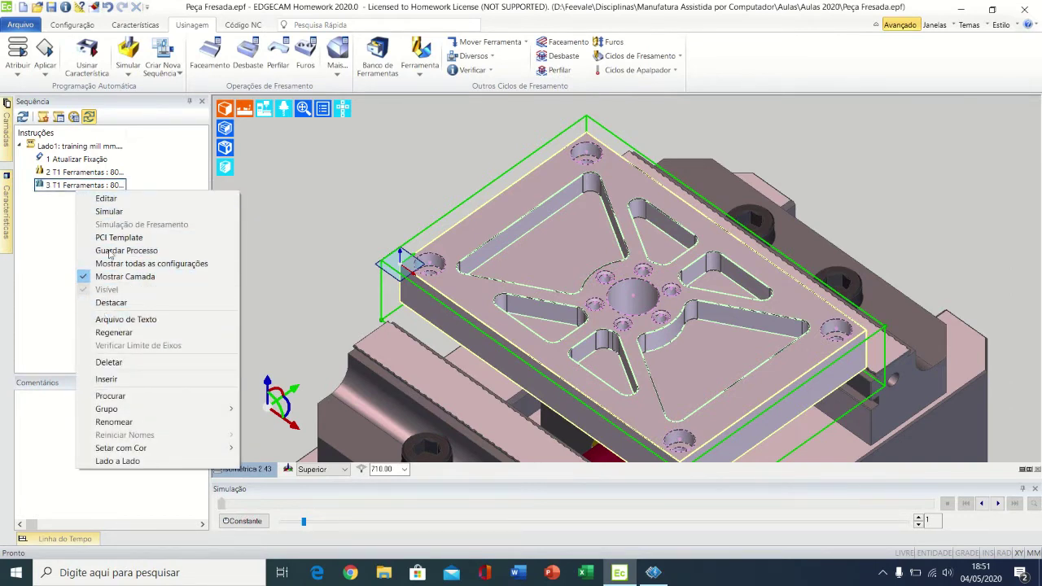
pyautogui.click(110, 362)
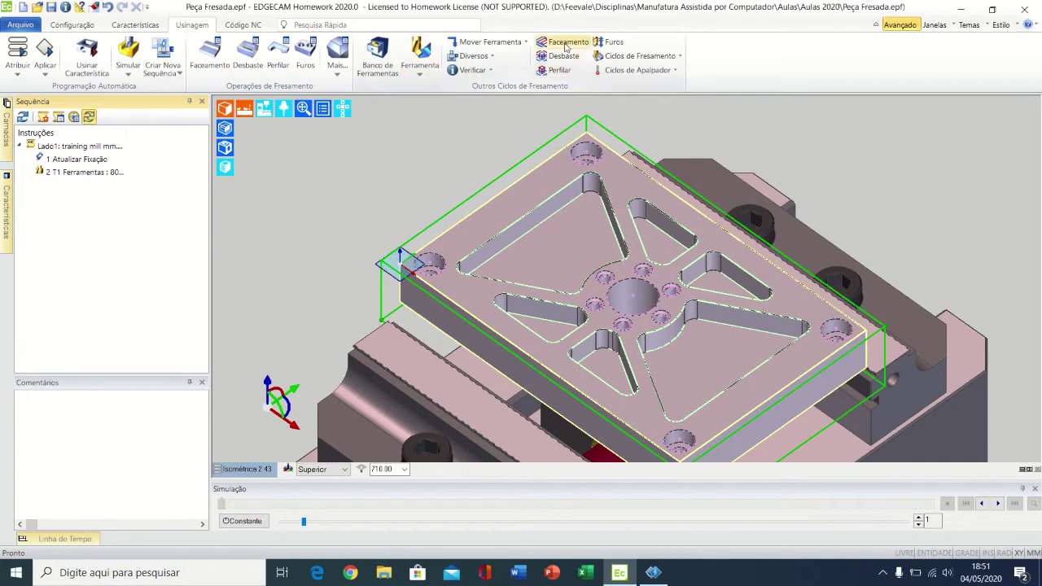
# Start a facing cycle and select the stock's upper rectangular outline as the closed profile to machine.
pyautogui.click(566, 45)
pyautogui.moveTo(244, 90); pyautogui.dragTo(150, 76)
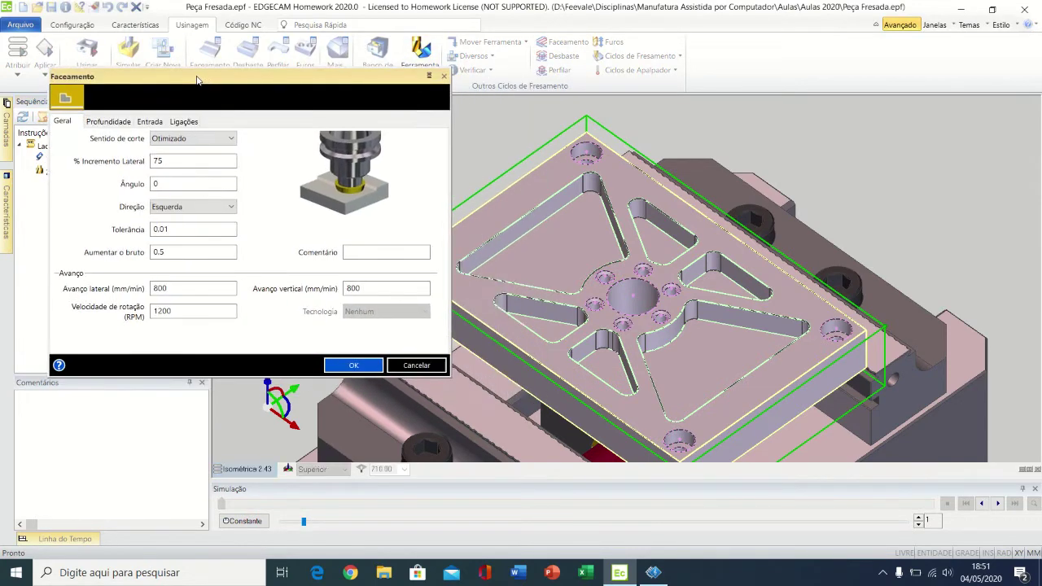
pyautogui.click(67, 101)
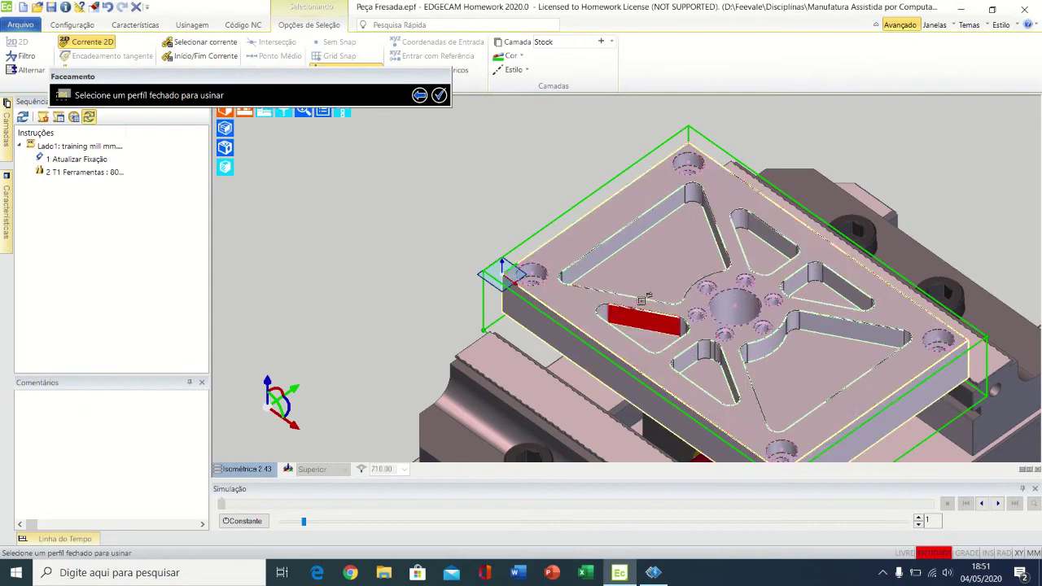
pyautogui.moveTo(616, 216)
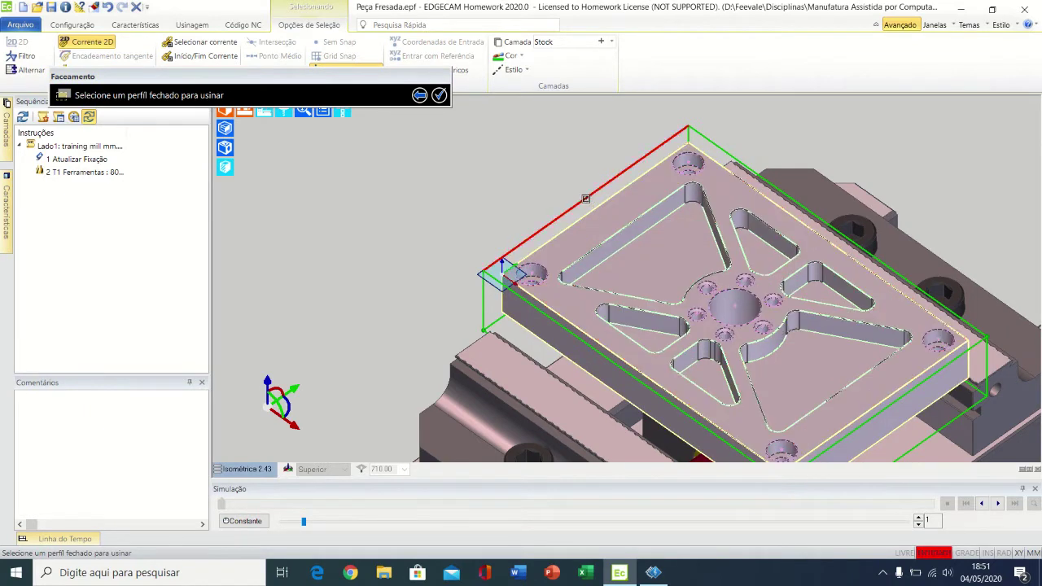
pyautogui.click(585, 197)
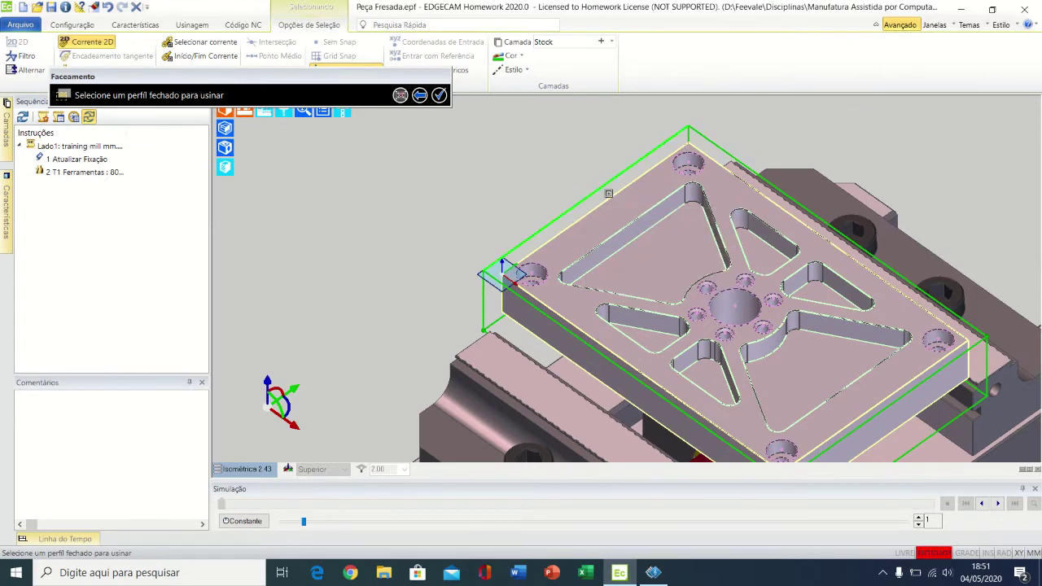
pyautogui.click(712, 140)
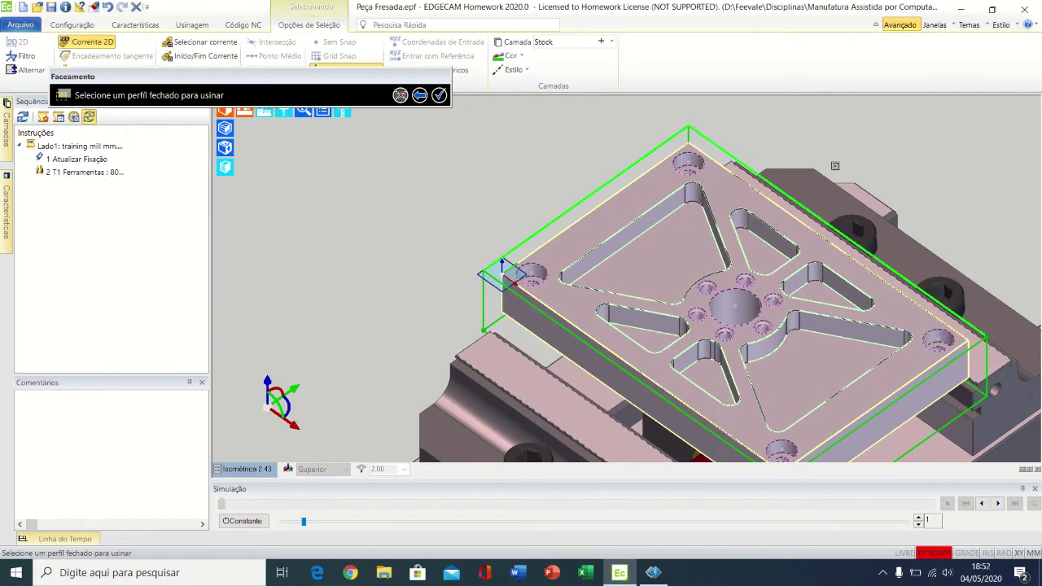
pyautogui.click(943, 365)
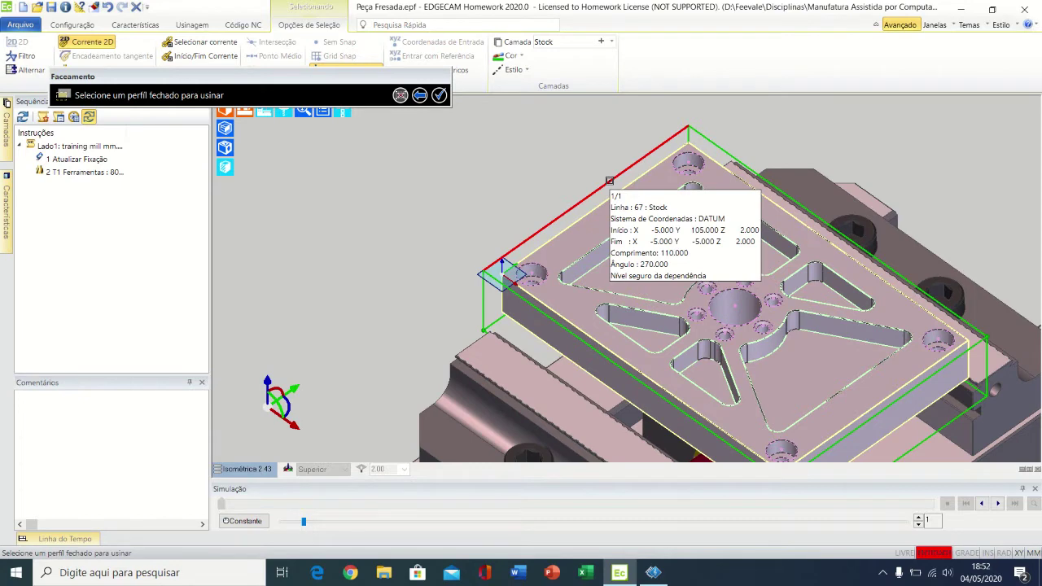
pyautogui.click(561, 306)
pyautogui.click(439, 95)
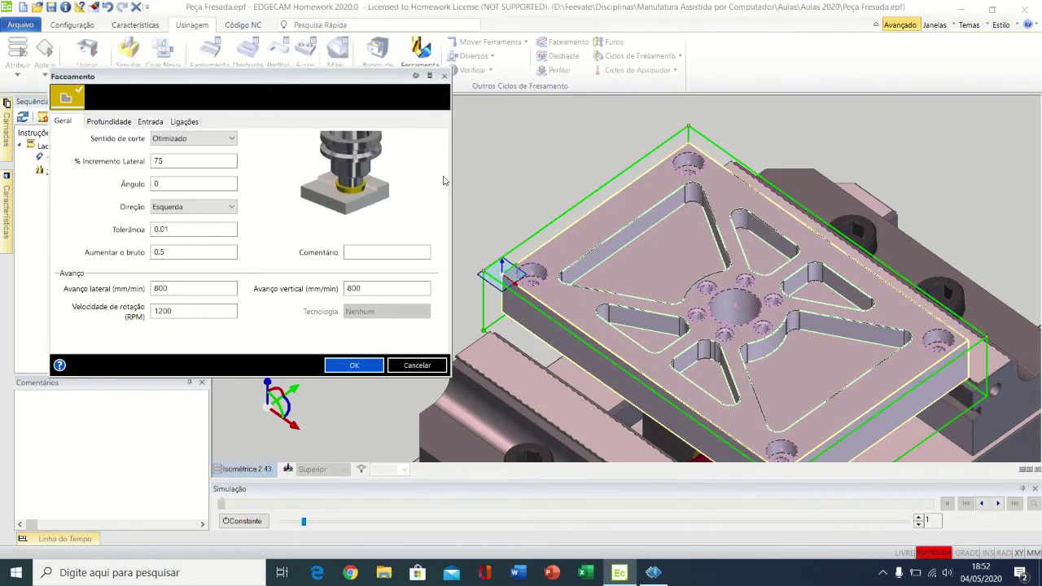
# Set the facing cycle's cutting direction to Concordante.
pyautogui.moveTo(318, 86); pyautogui.dragTo(392, 93)
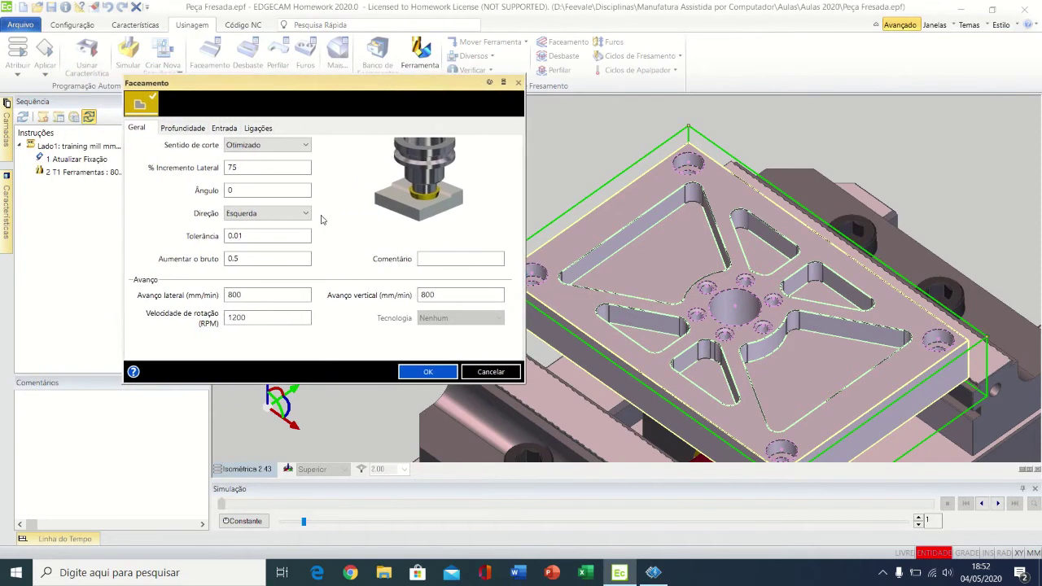
pyautogui.click(259, 145)
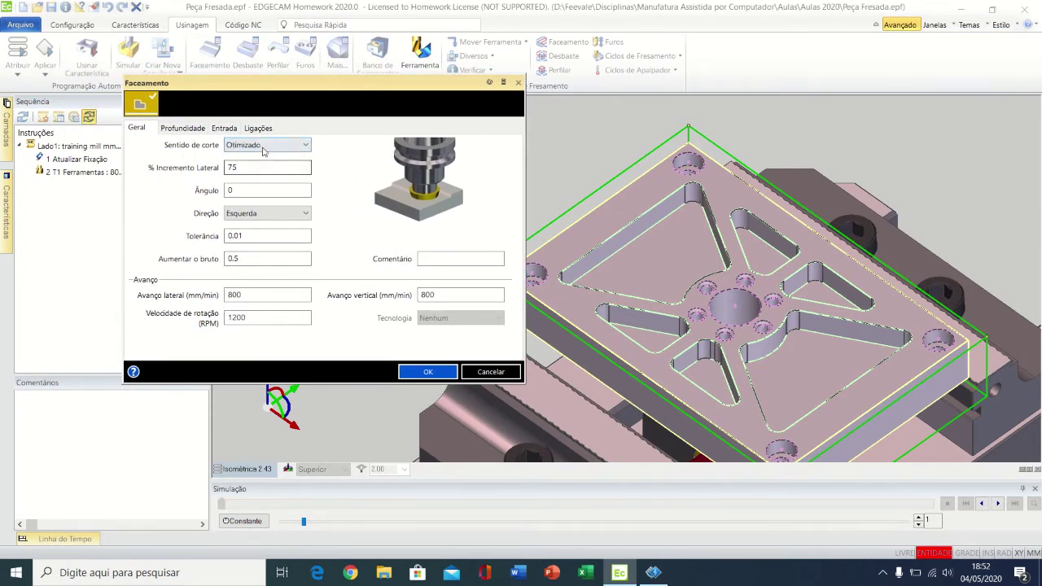
pyautogui.click(259, 158)
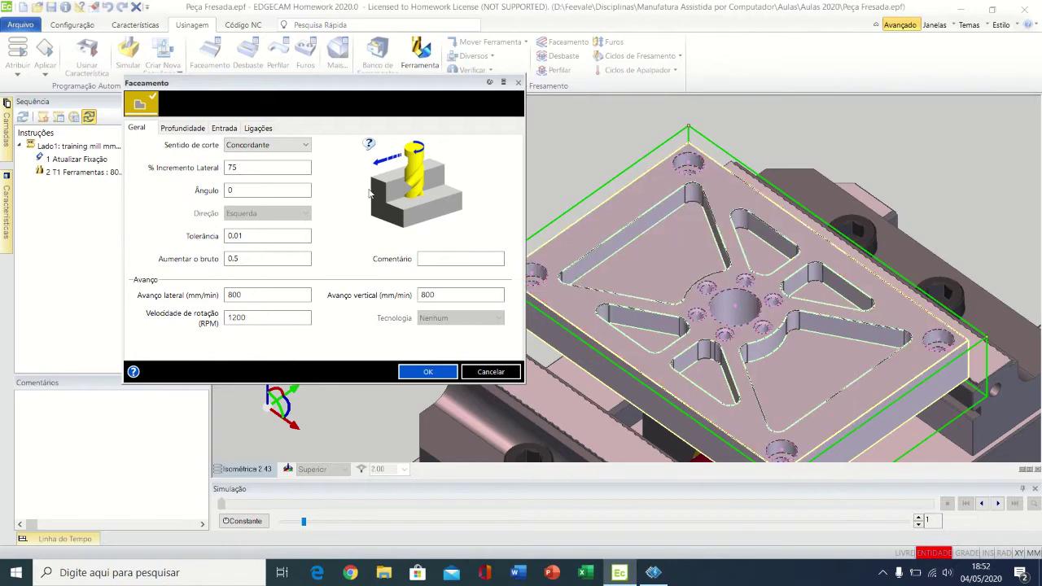
# Set the facing cycle's cutting direction (Sentido de corte) to Otimizado.
pyautogui.click(259, 149)
pyautogui.click(253, 169)
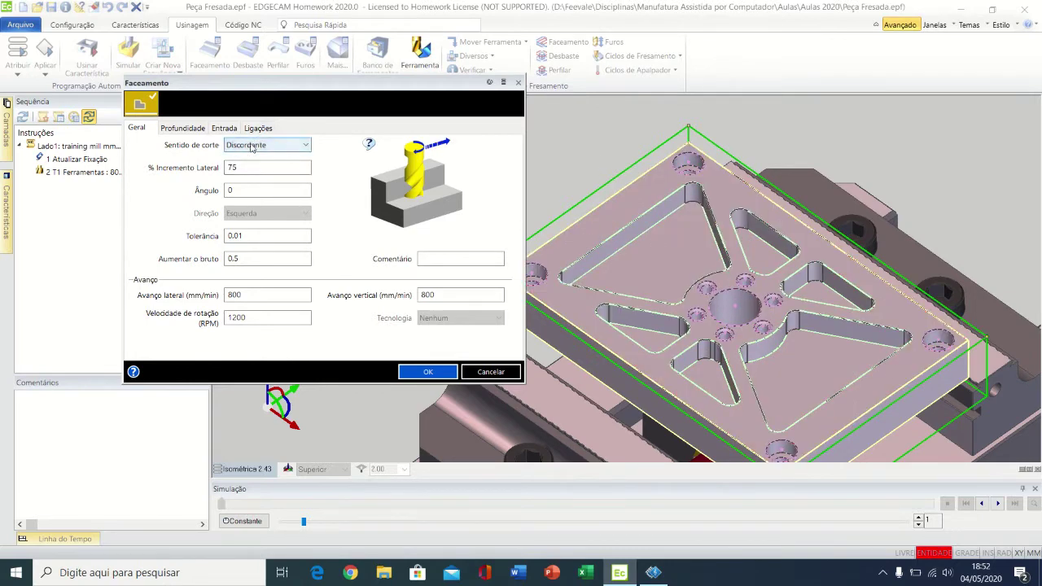
pyautogui.click(252, 147)
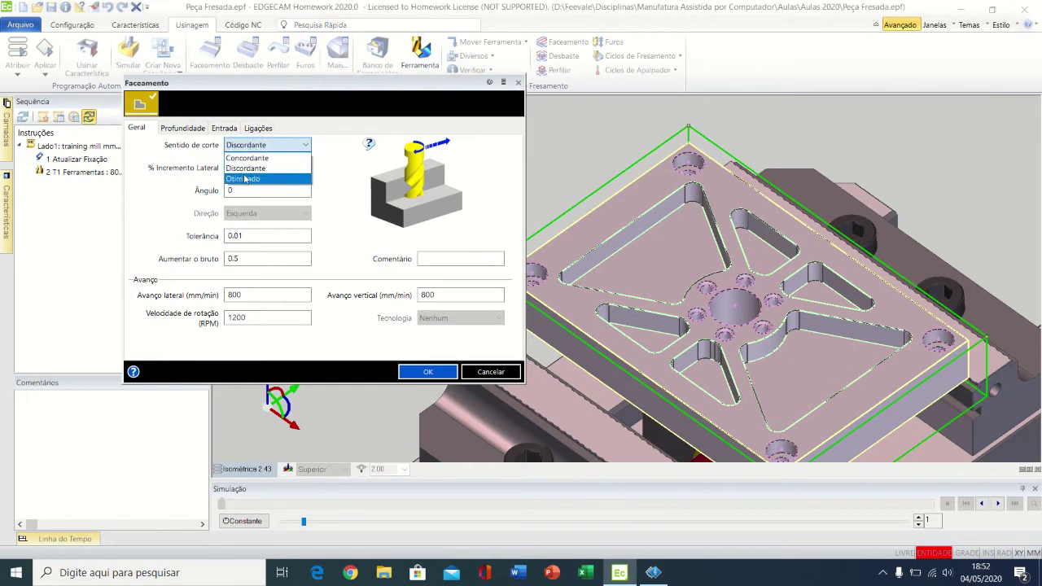
pyautogui.click(244, 180)
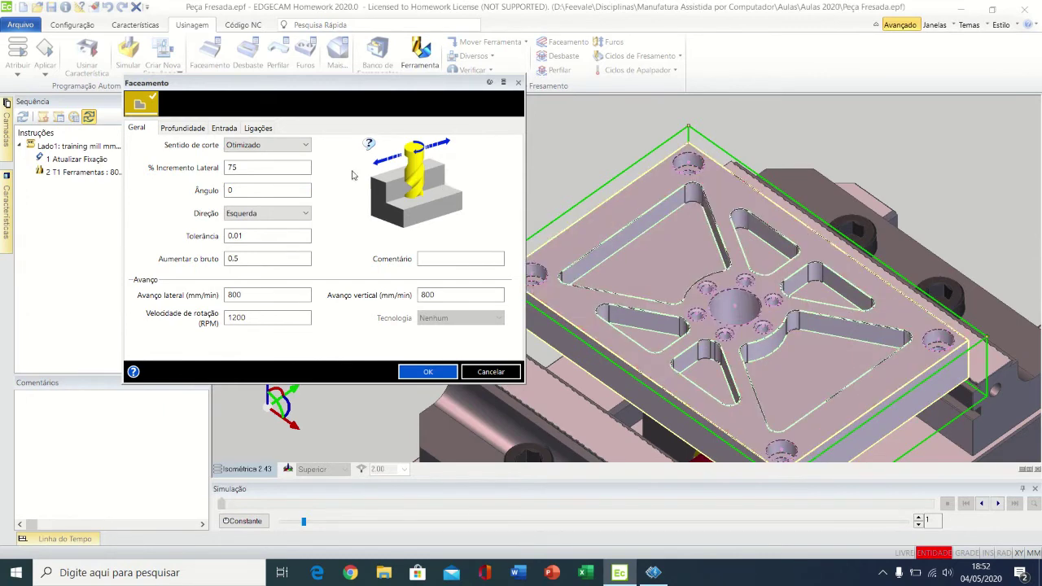
# Examine the facing cycle's lateral increment percentage and angle settings.
pyautogui.doubleClick(264, 169)
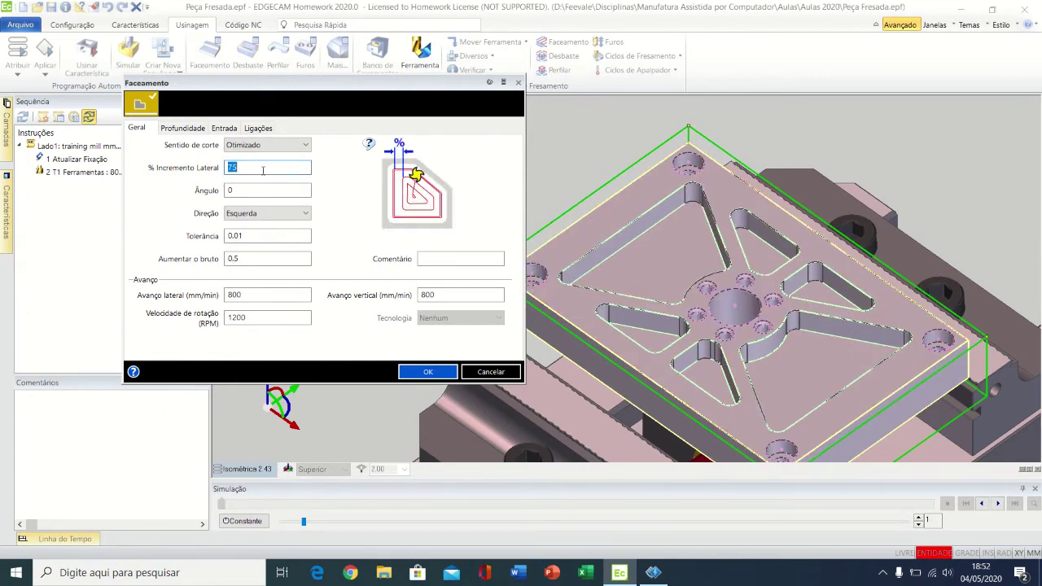
pyautogui.click(263, 170)
pyautogui.moveTo(230, 171); pyautogui.dragTo(216, 176)
pyautogui.click(271, 166)
pyautogui.moveTo(231, 167); pyautogui.dragTo(205, 190)
pyautogui.click(250, 190)
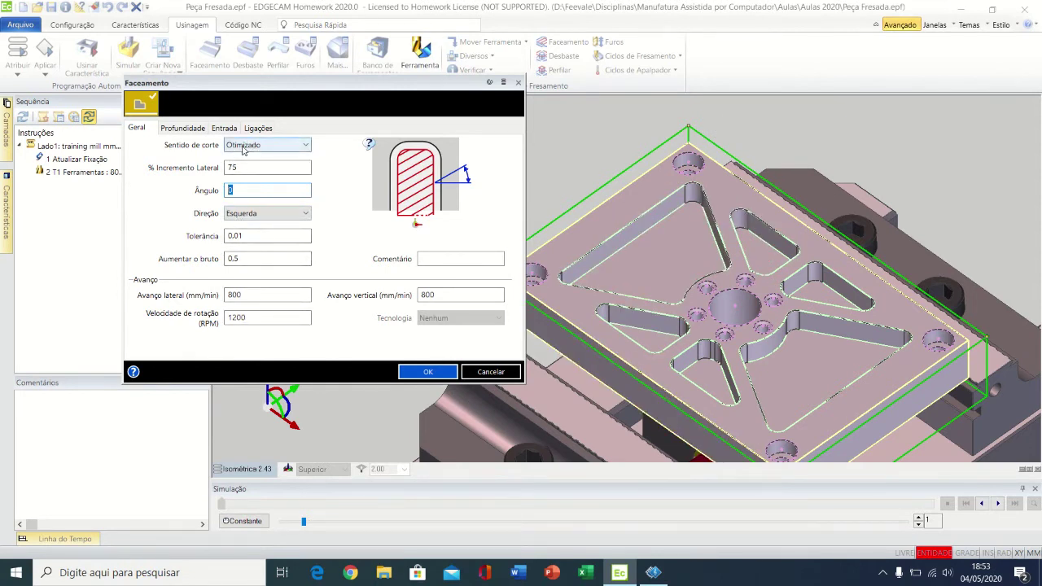
# Switch the facing cycle's Direção option to Direita and back to Esquerda.
pyautogui.click(244, 213)
pyautogui.click(246, 237)
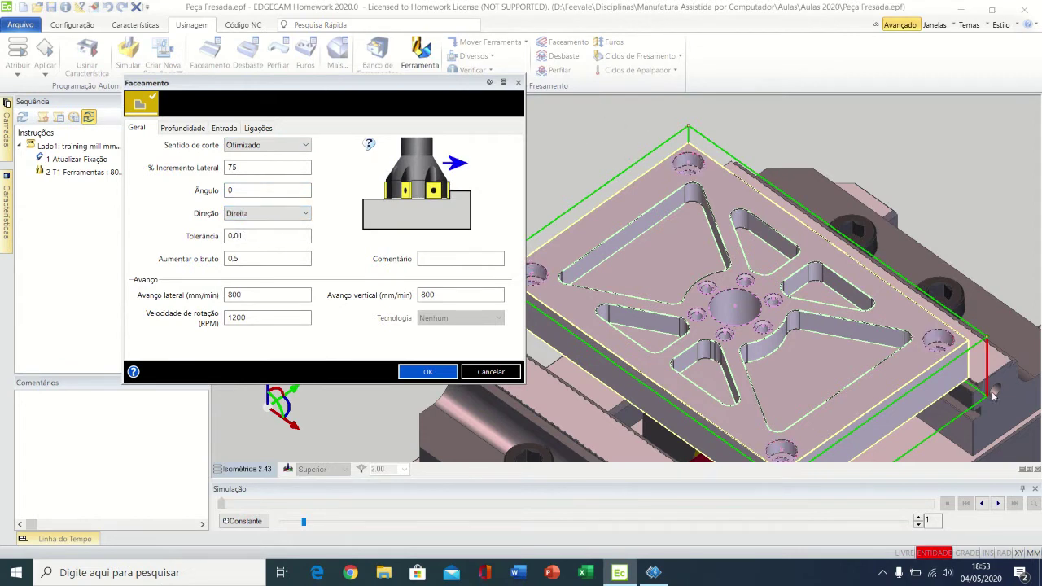
pyautogui.click(253, 214)
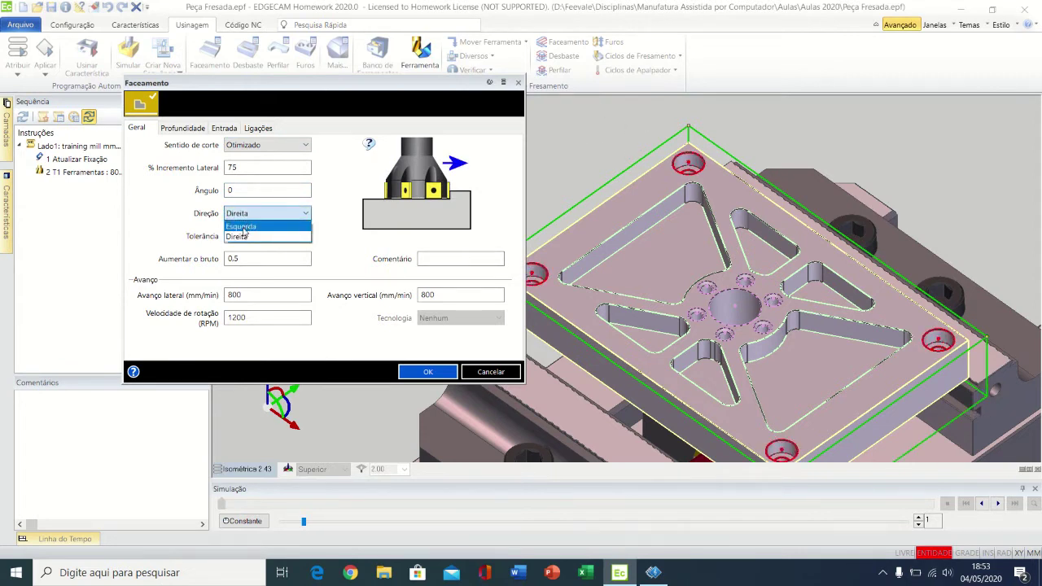
pyautogui.click(249, 220)
pyautogui.click(248, 235)
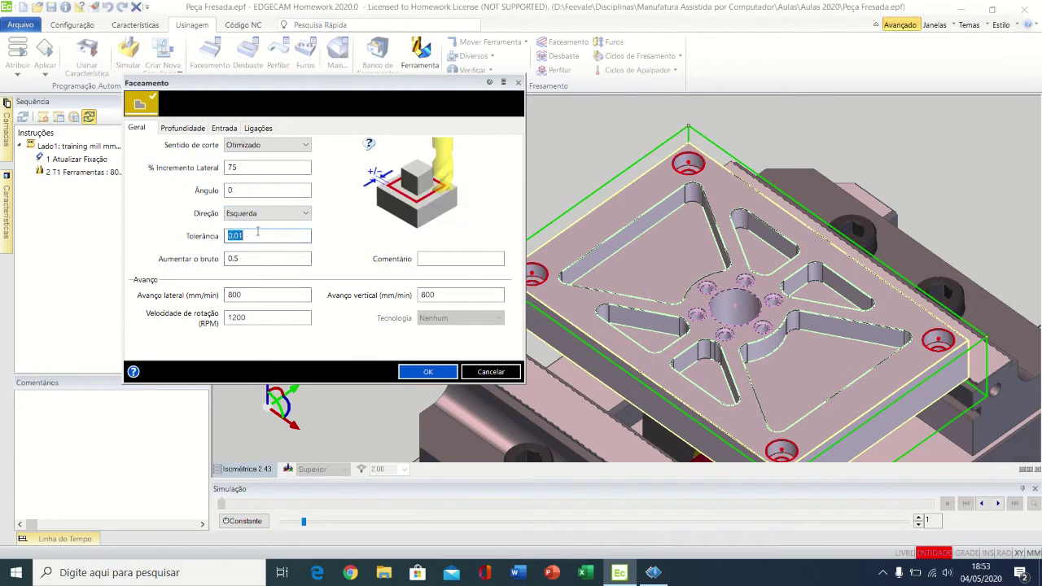
# Set the stock enlargement (Aumentar o bruto) to 1 and enter FACEAMENTO as the facing cycle's comment.
pyautogui.click(259, 258)
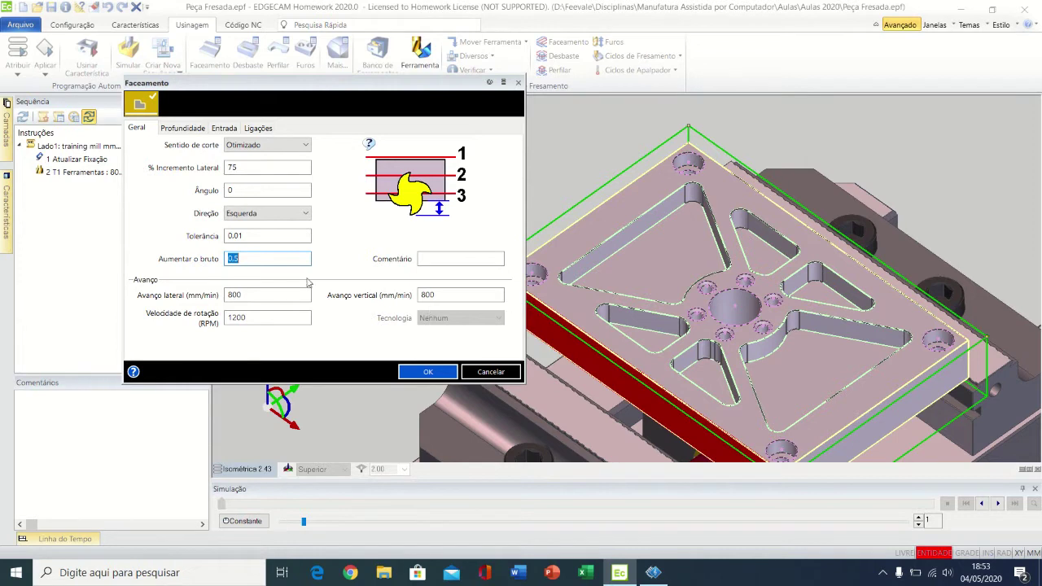
pyautogui.write('1')
pyautogui.click(443, 257)
pyautogui.write('FA')
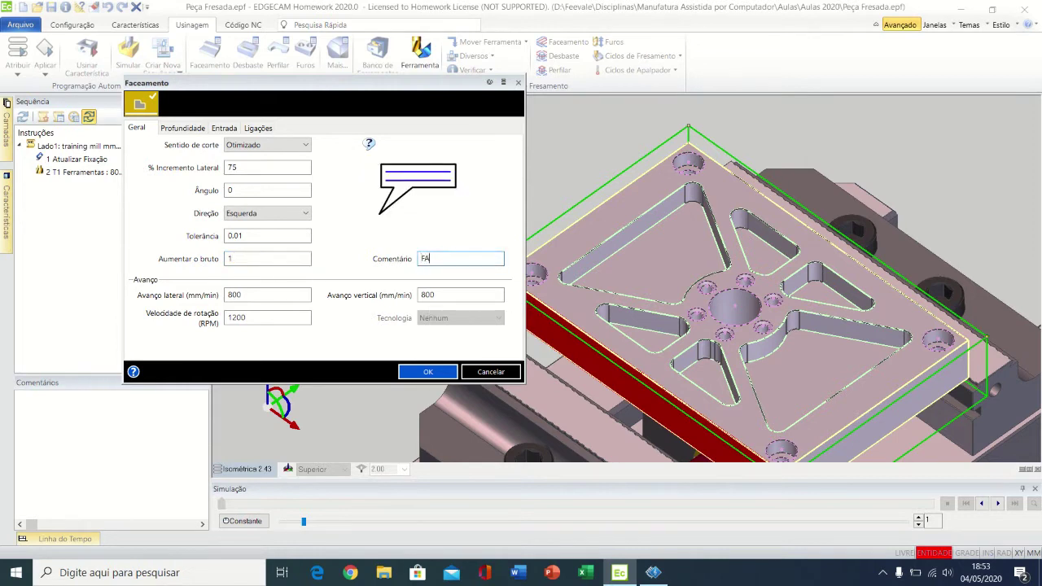
pyautogui.write('CEAMENTEO')
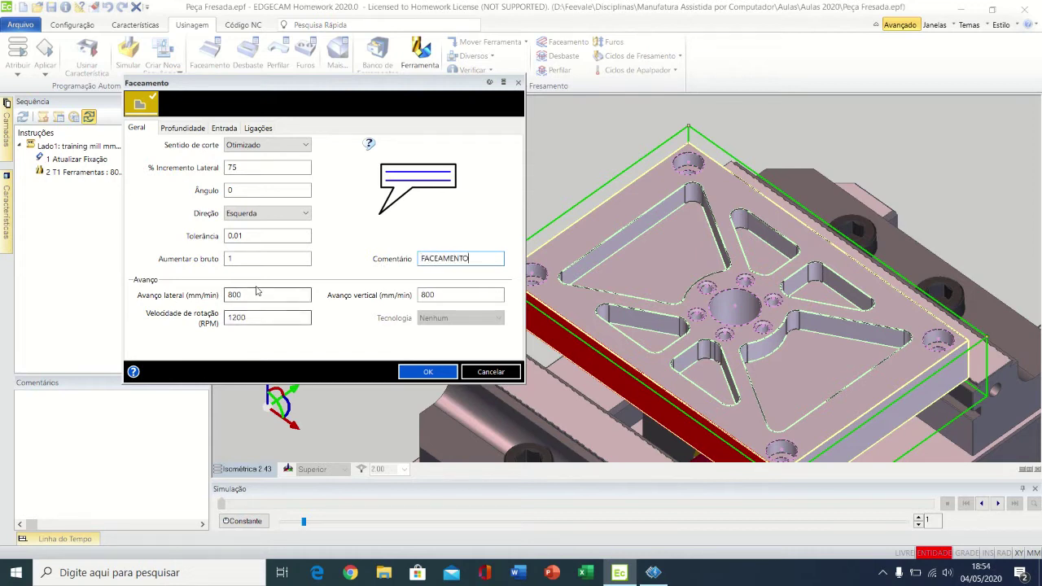
# Examine the facing cycle's lateral feed, vertical feed and spindle speed settings.
pyautogui.doubleClick(256, 295)
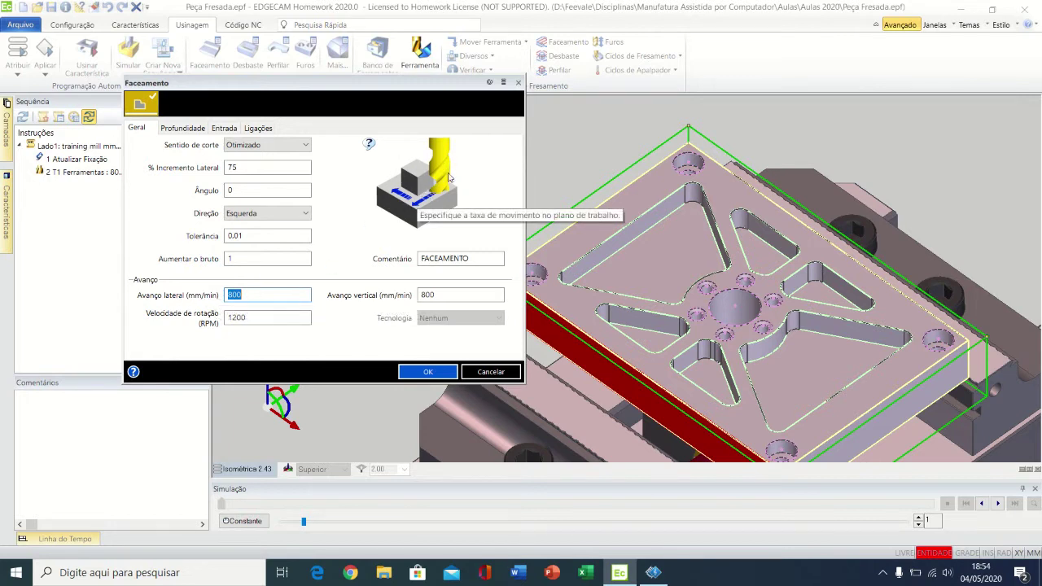
pyautogui.click(439, 294)
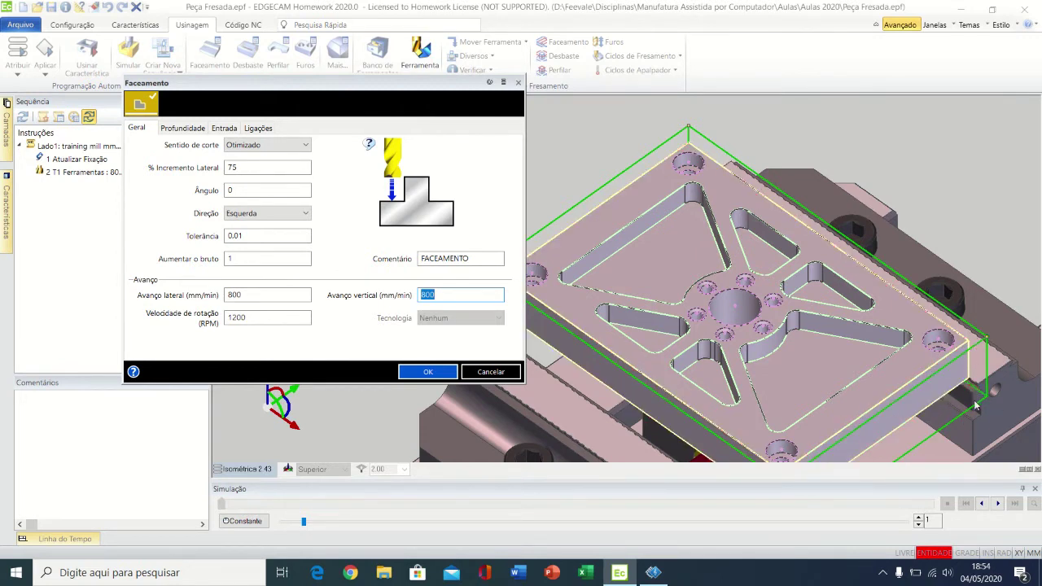
pyautogui.click(441, 294)
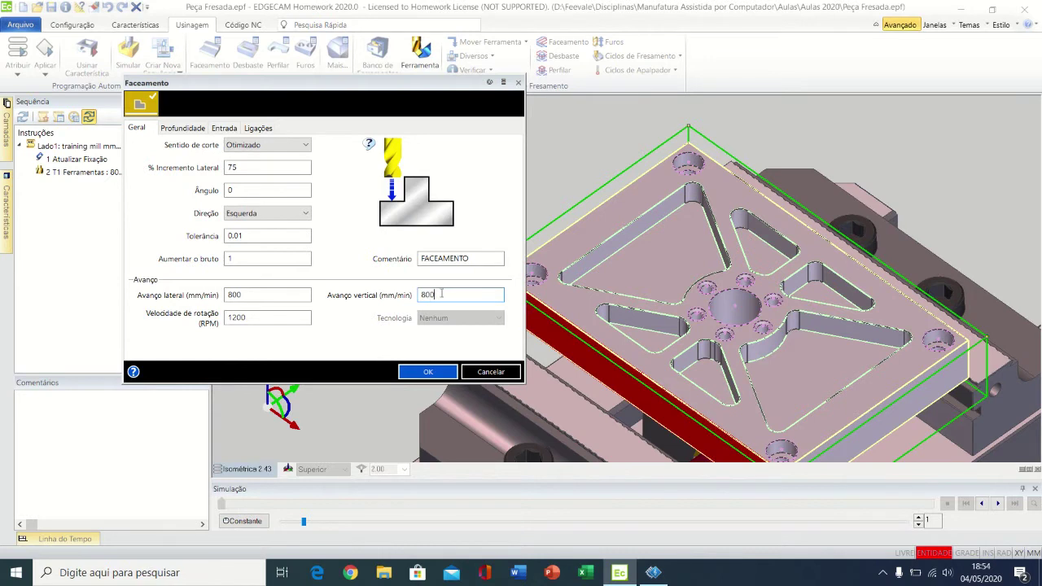
pyautogui.moveTo(442, 294); pyautogui.dragTo(402, 297)
pyautogui.click(259, 319)
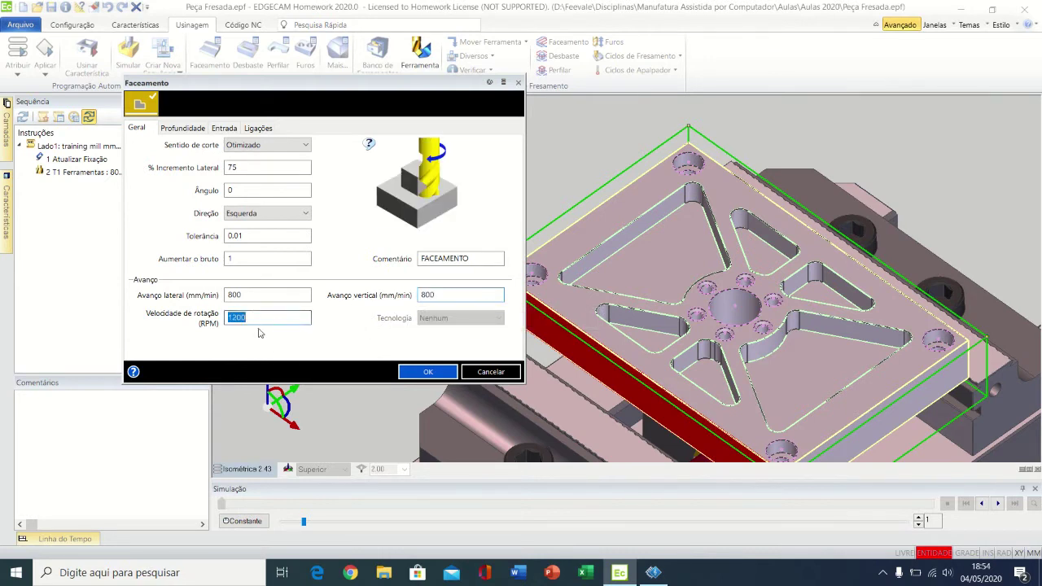
pyautogui.click(263, 318)
# Switch the facing cycle's end position to Profundidade and back to Altura de Segurança.
pyautogui.click(194, 129)
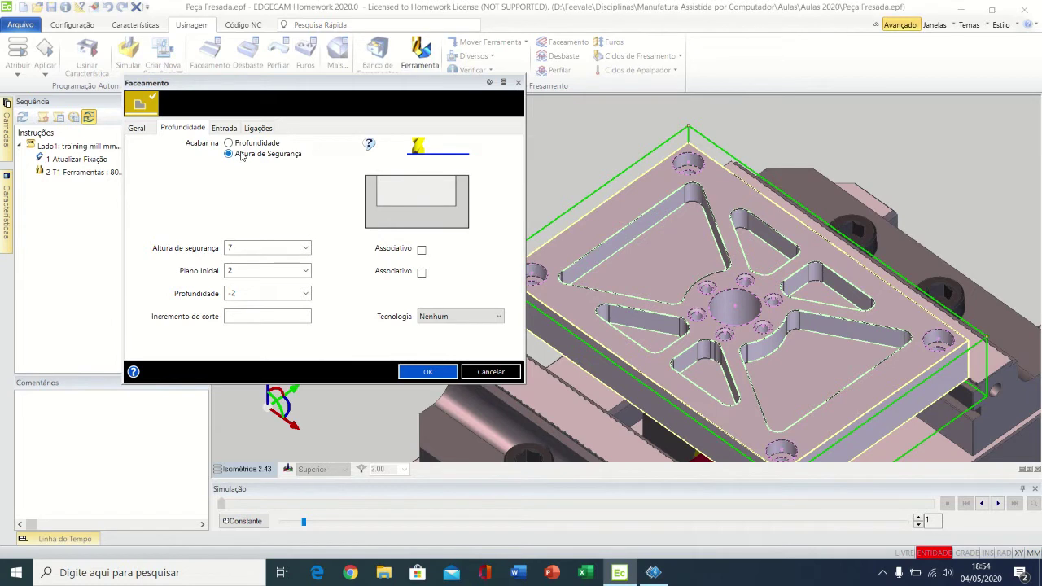
pyautogui.click(229, 143)
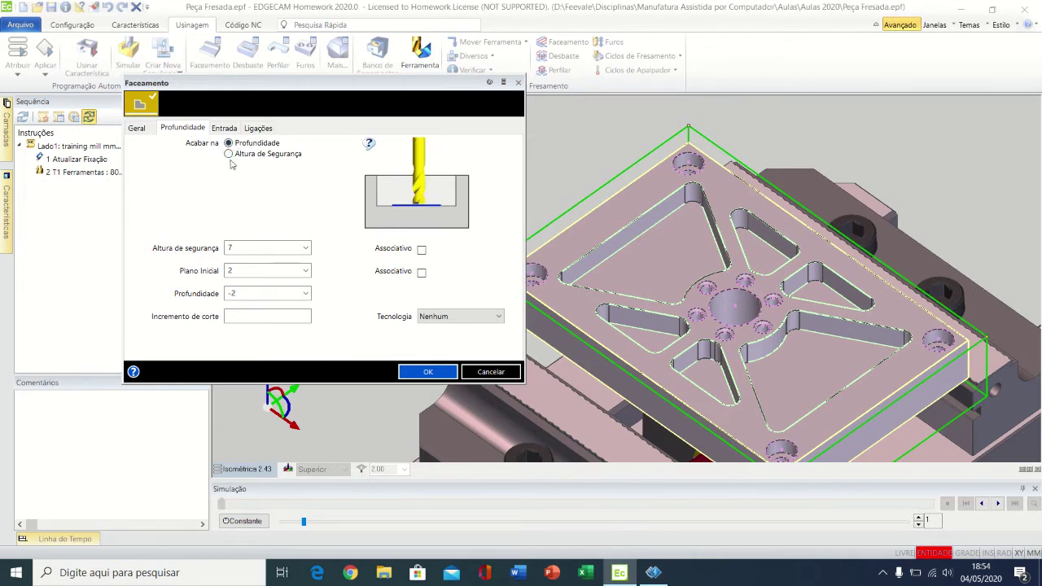
pyautogui.click(236, 155)
# Examine the safety height, initial plane and depth settings against the stock and part in the front view.
pyautogui.click(244, 248)
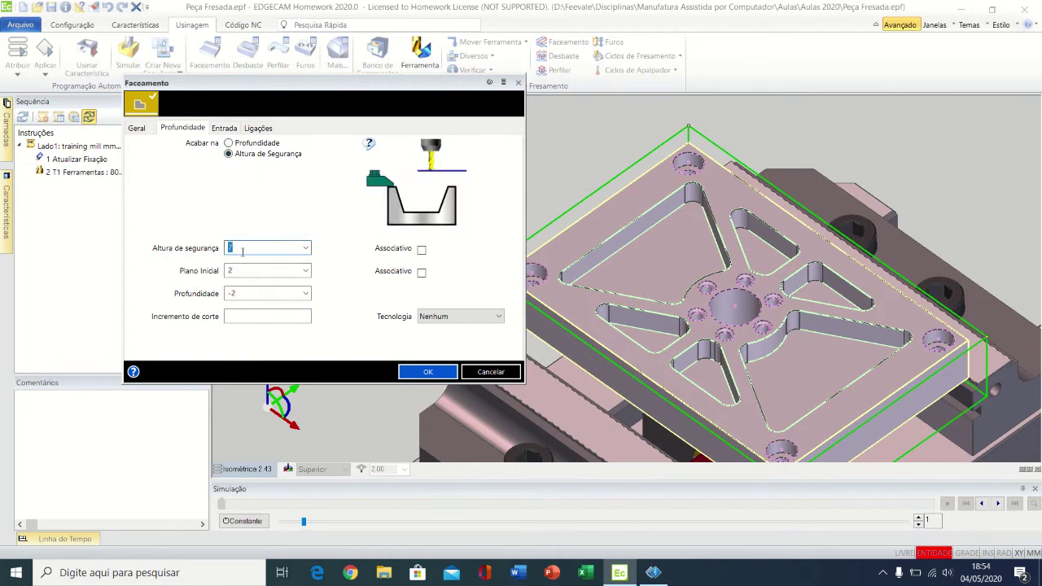
pyautogui.click(244, 470)
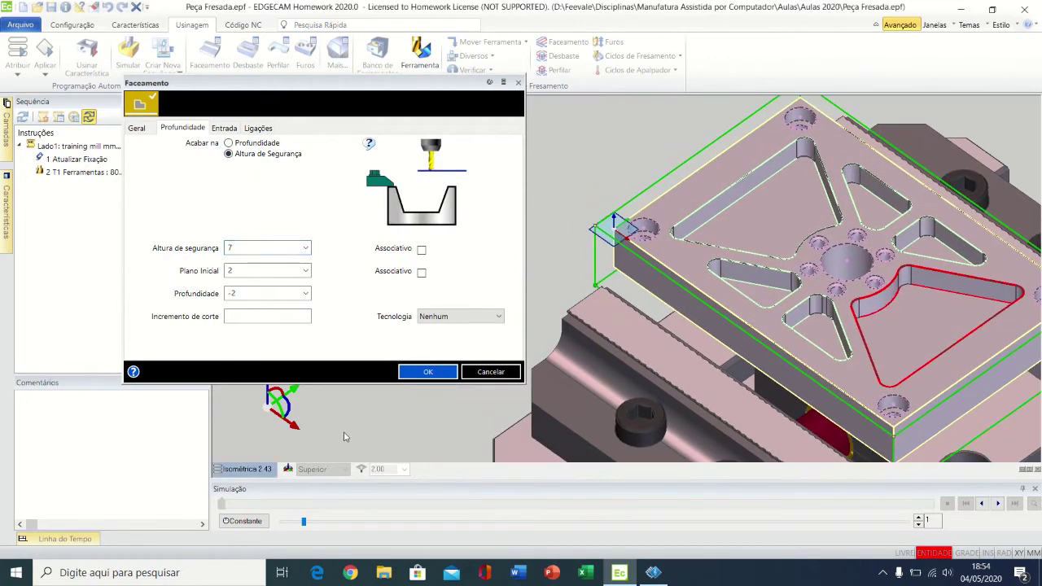
pyautogui.rightClick(229, 471)
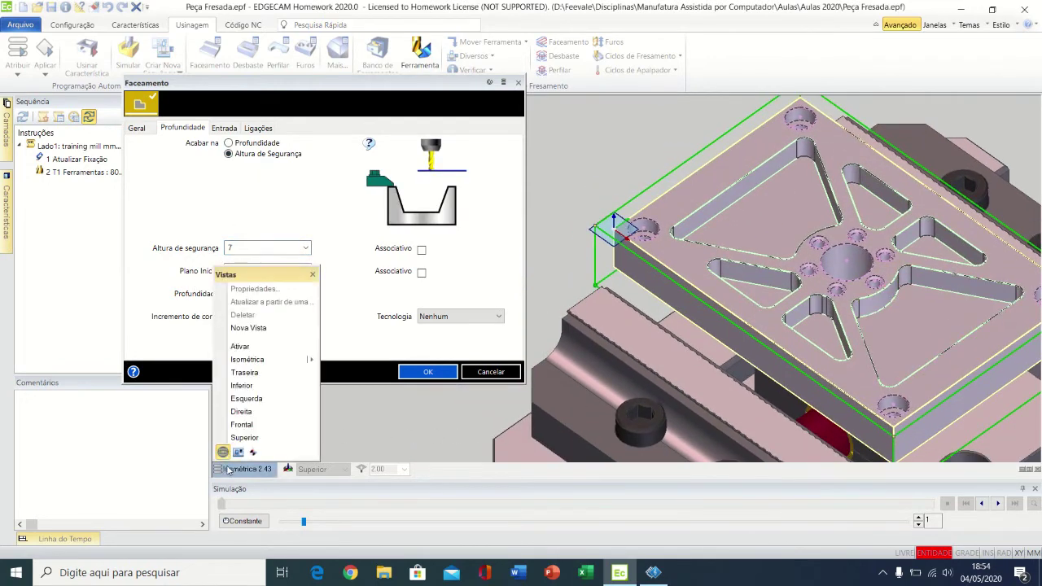
pyautogui.click(242, 424)
pyautogui.scroll(5, 654, 277)
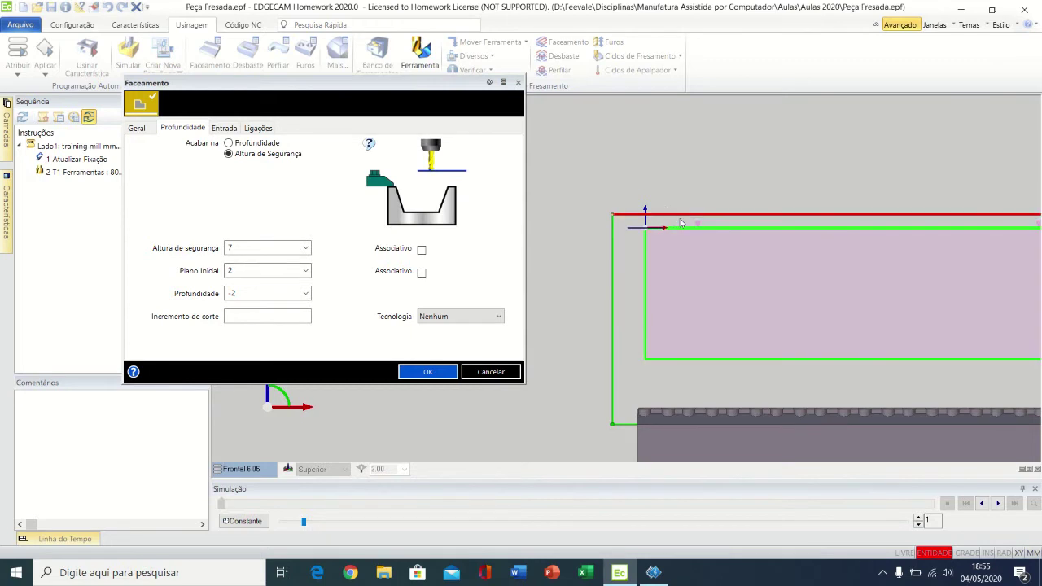
pyautogui.click(227, 252)
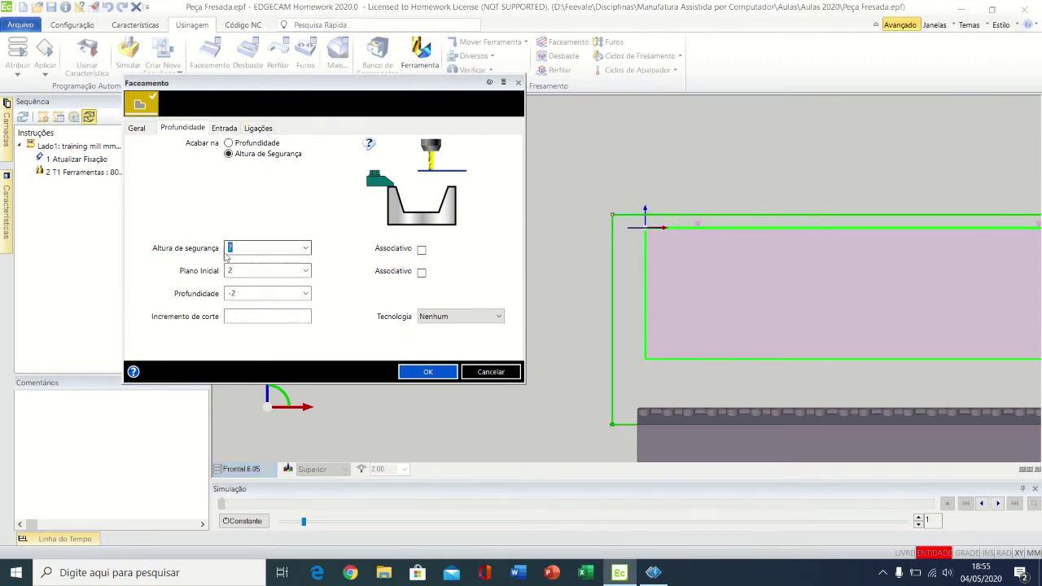
pyautogui.click(233, 247)
pyautogui.doubleClick(235, 270)
pyautogui.click(244, 270)
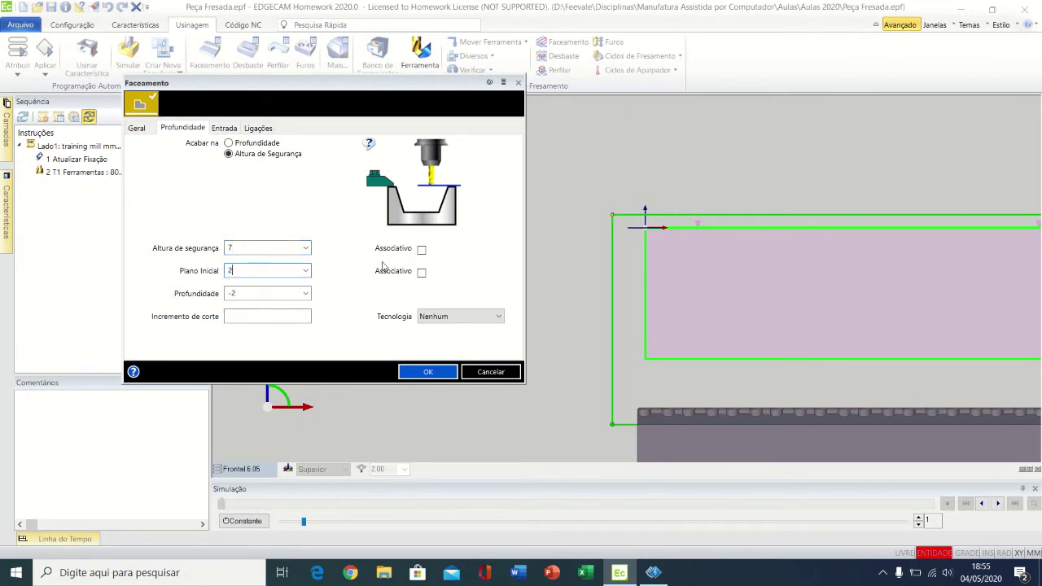
pyautogui.scroll(2, 602, 238)
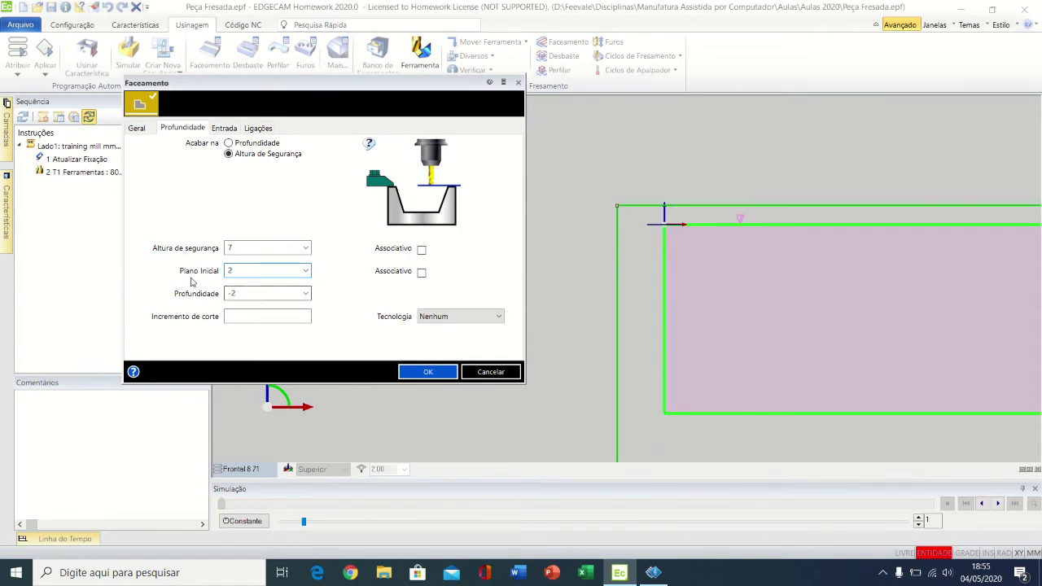
pyautogui.hotkey('shift', 'Home')
pyautogui.click(253, 292)
pyautogui.click(256, 290)
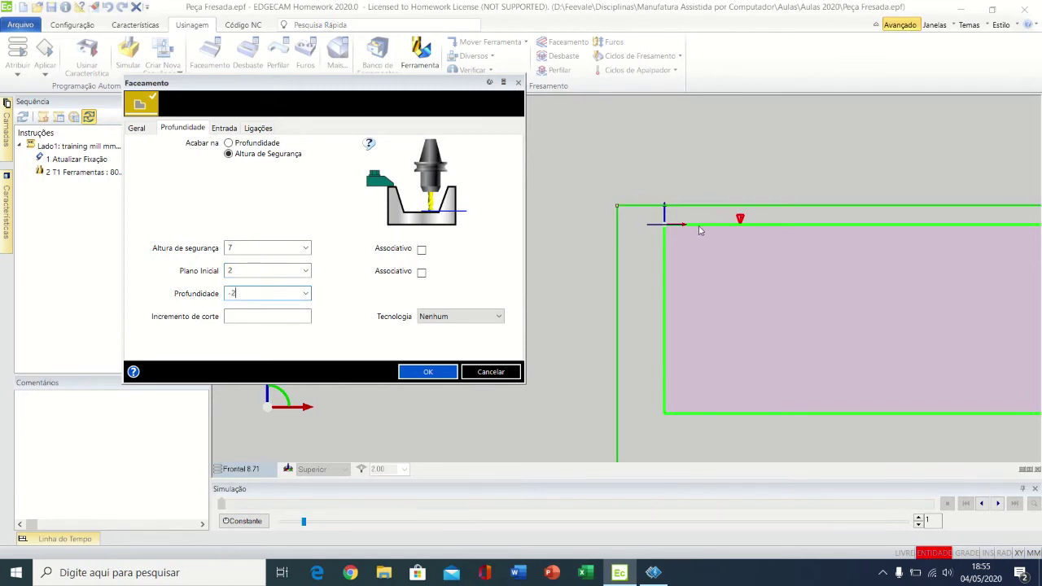
# Set the cut increment (Incremento de corte) to 1 and generate the facing cycle.
pyautogui.click(243, 316)
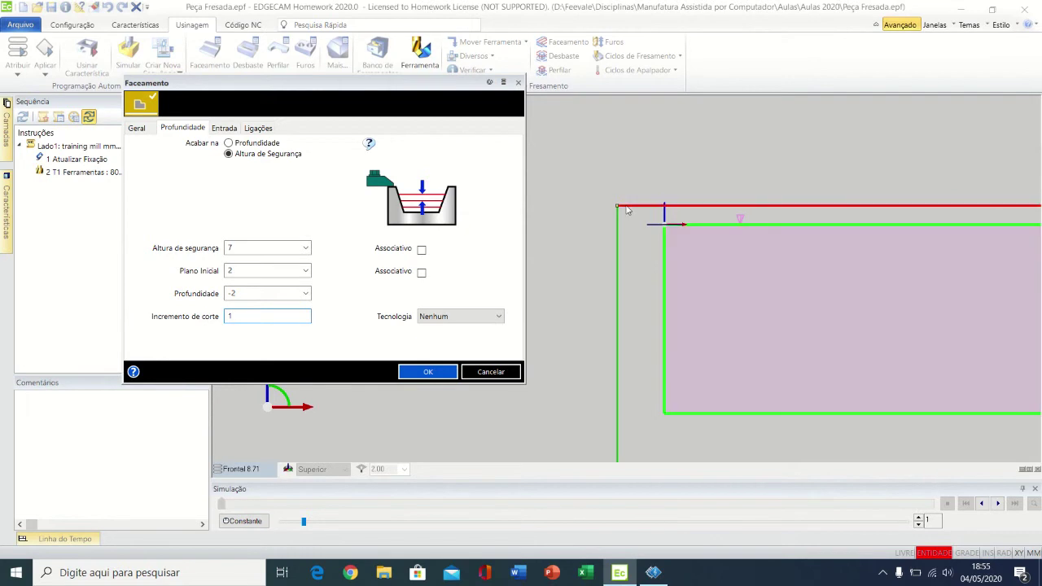
pyautogui.click(224, 130)
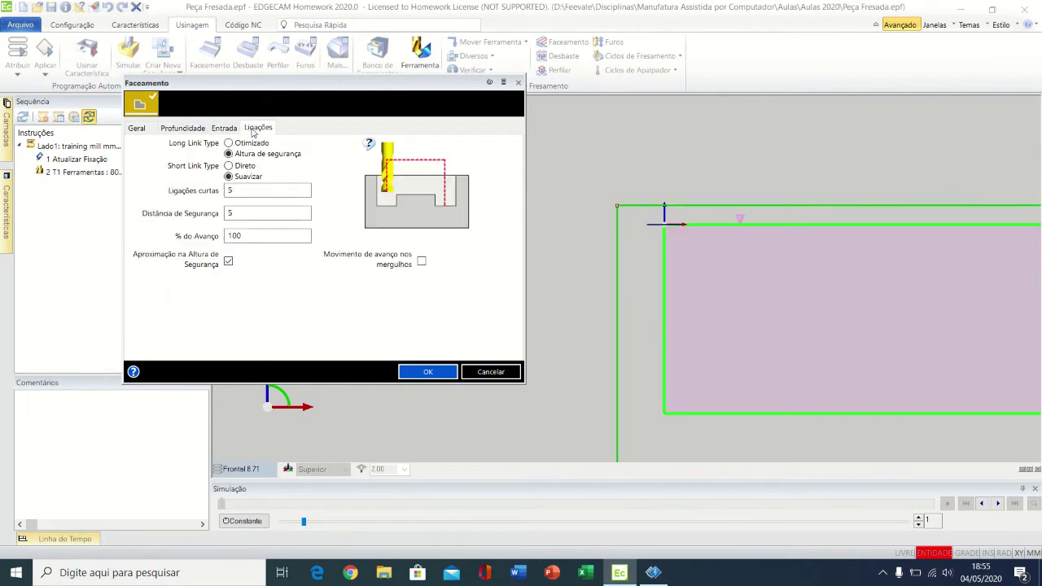
pyautogui.click(194, 129)
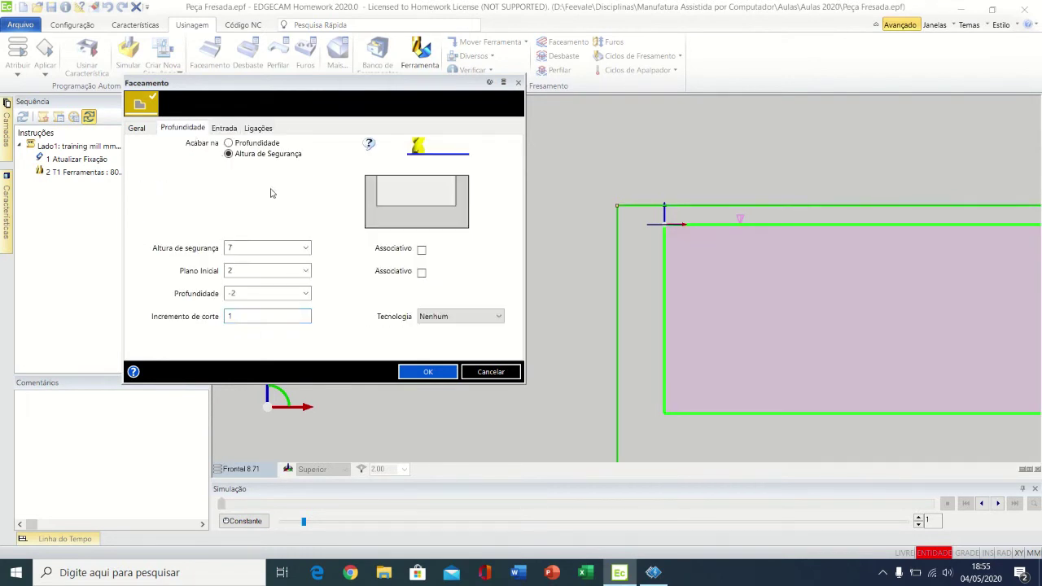
pyautogui.scroll(-2, 601, 224)
pyautogui.scroll(-1, 601, 223)
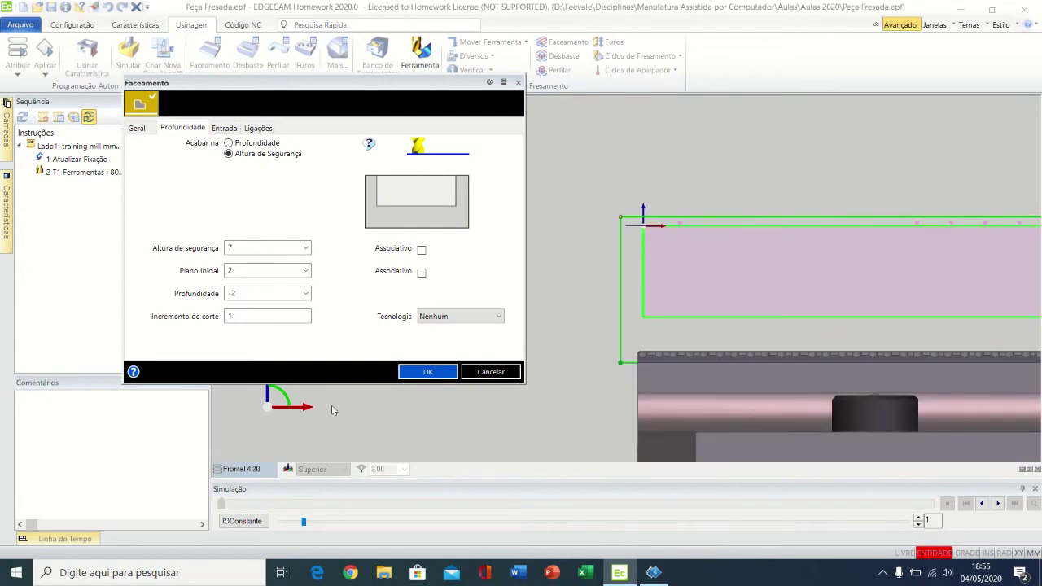
pyautogui.click(245, 469)
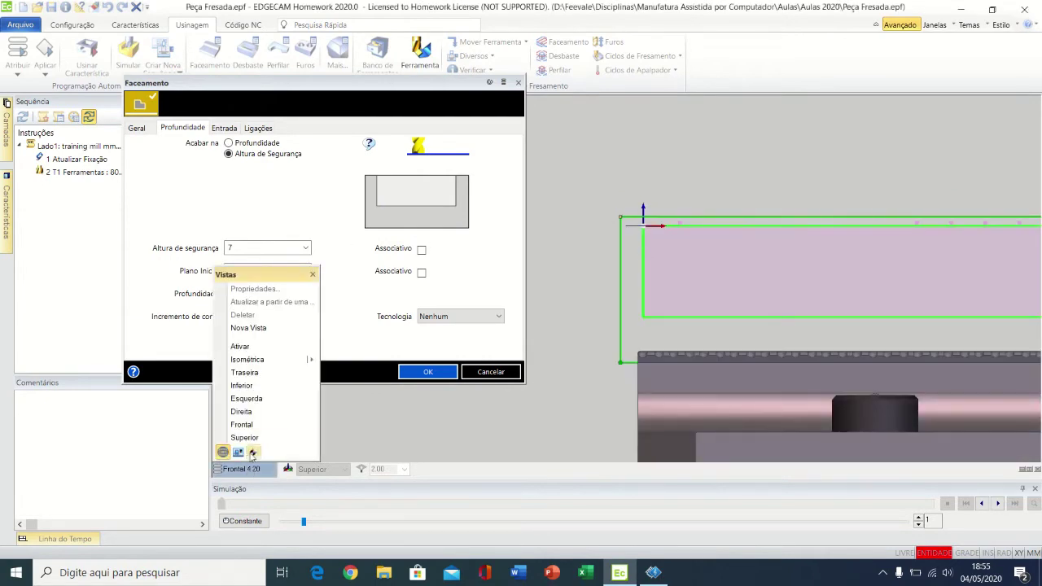
pyautogui.click(246, 359)
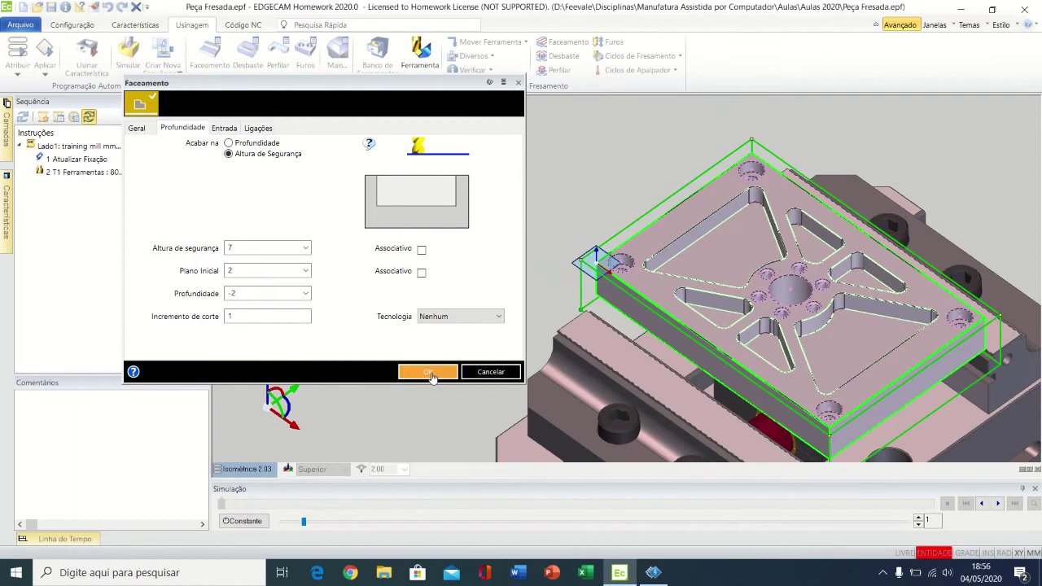
pyautogui.click(429, 372)
# Examine the facing toolpath's passes over the stock in the isometric view and in the front view.
pyautogui.scroll(3, 514, 267)
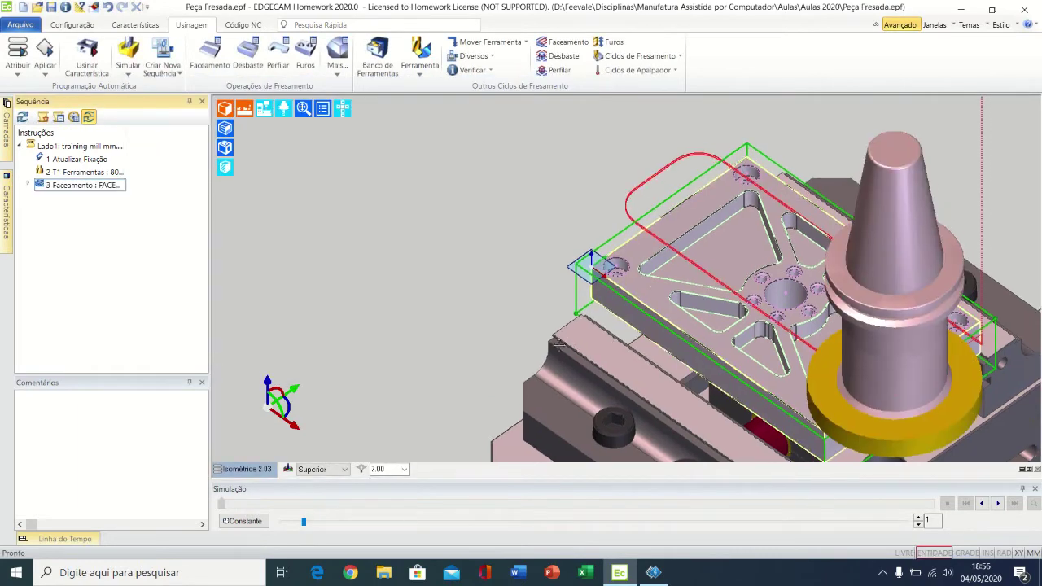
pyautogui.scroll(5, 515, 267)
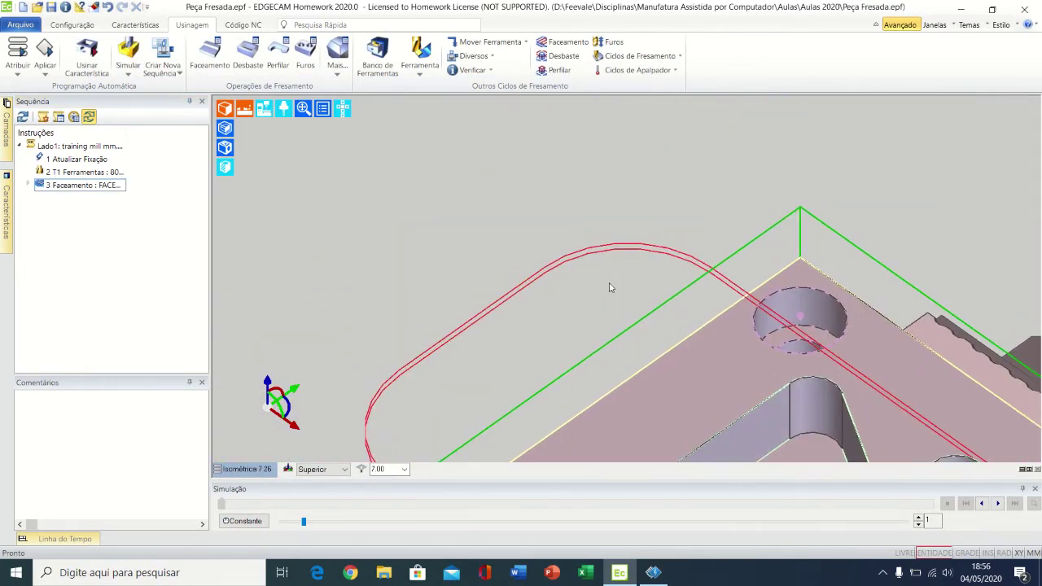
pyautogui.scroll(-6, 639, 262)
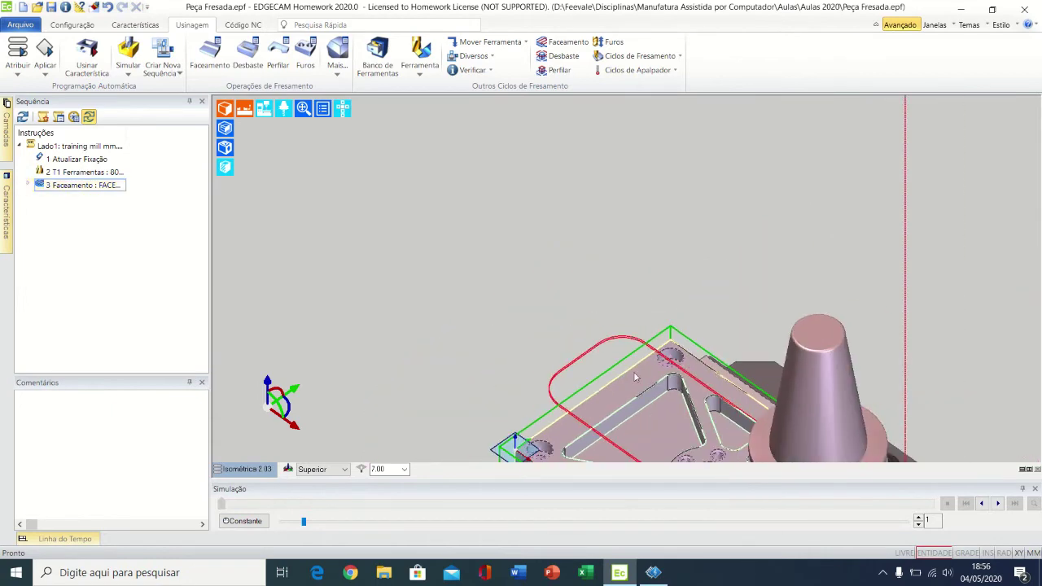
pyautogui.click(256, 464)
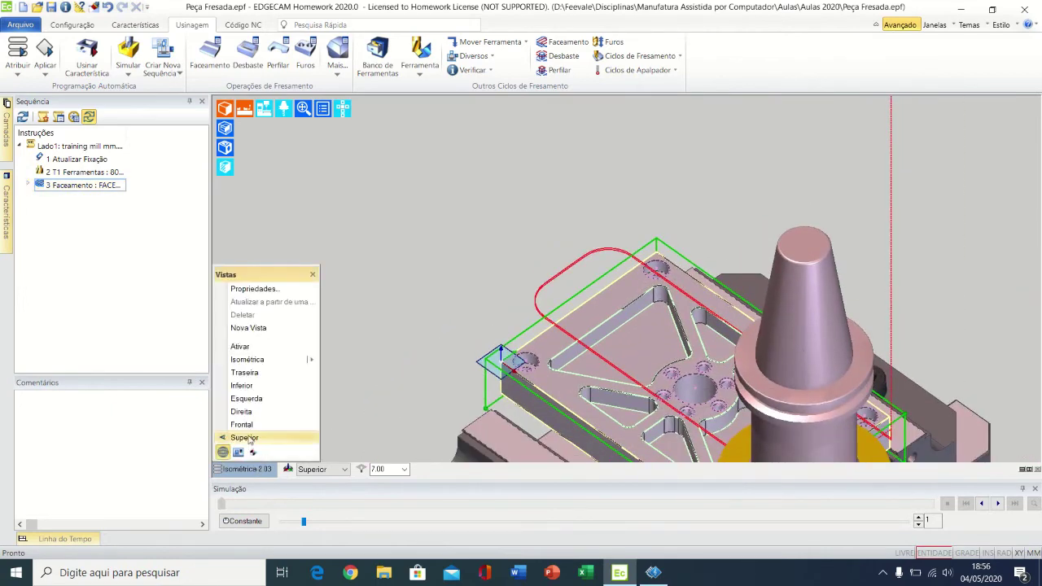
pyautogui.click(250, 429)
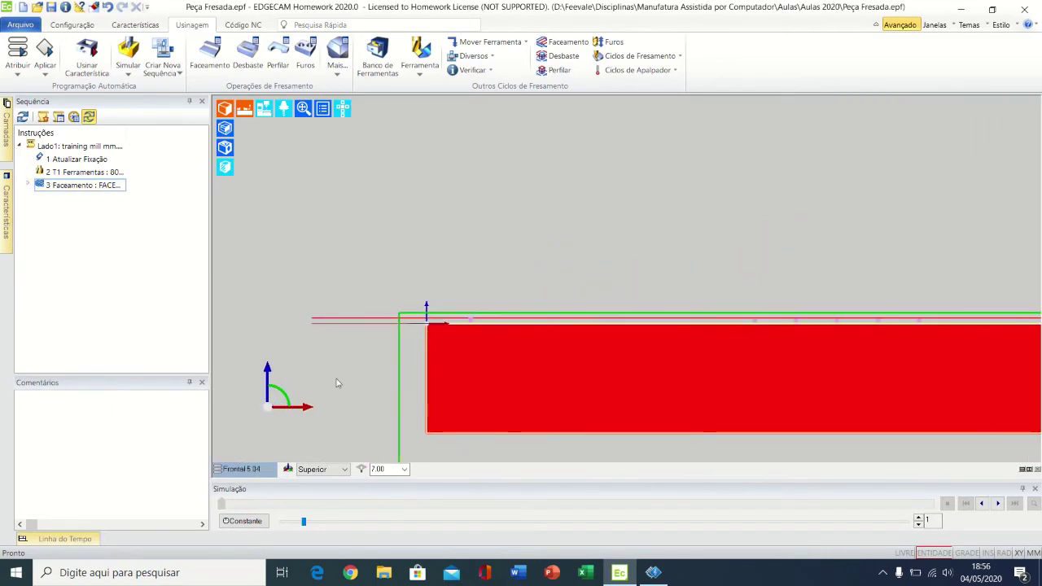
pyautogui.scroll(4, 349, 326)
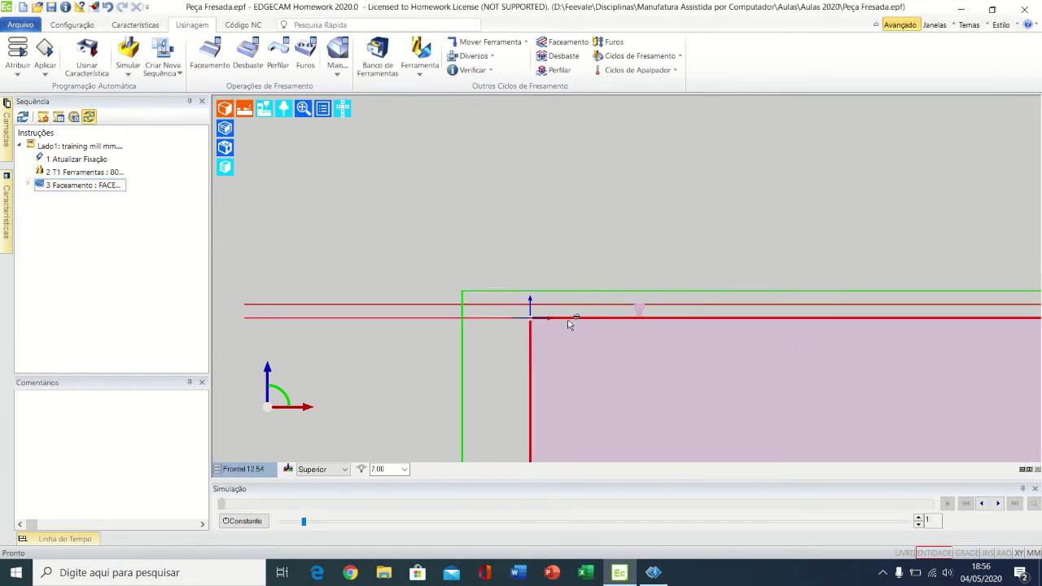
# Set the facing cycle's depth (Profundidade) to -6 and regenerate the toolpath.
pyautogui.doubleClick(79, 187)
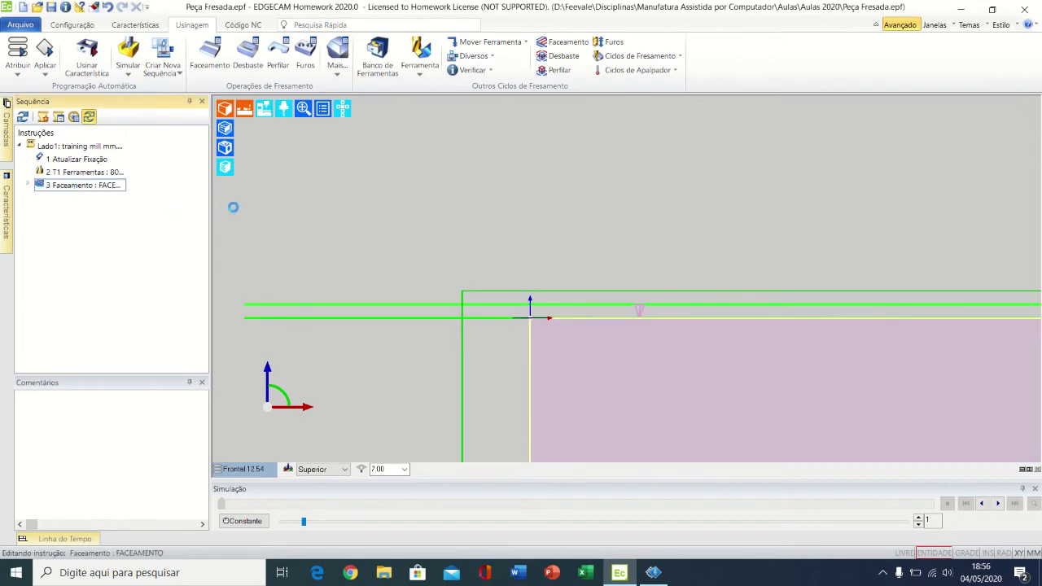
pyautogui.moveTo(313, 82); pyautogui.dragTo(215, 82)
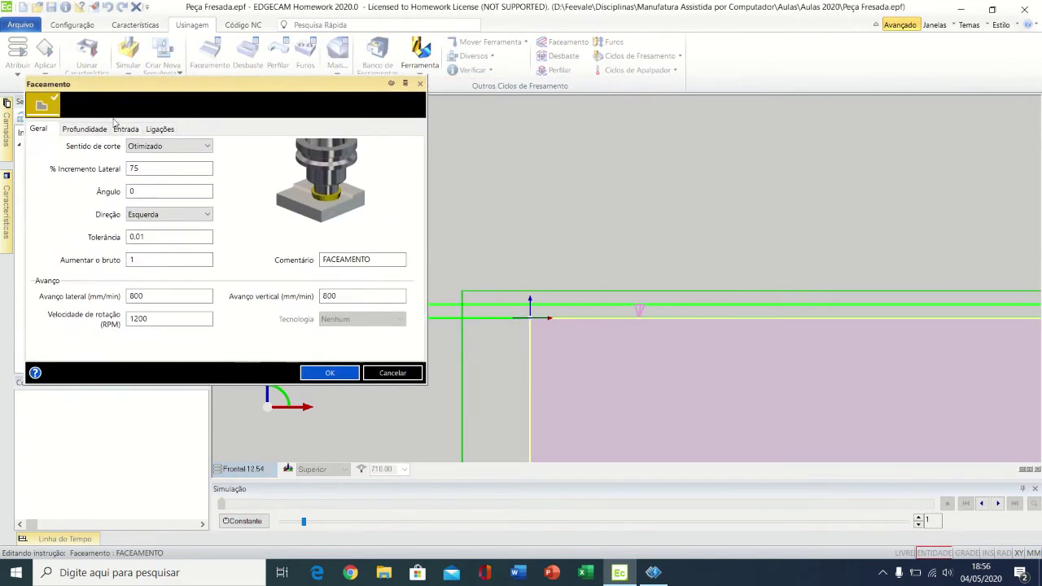
pyautogui.click(84, 129)
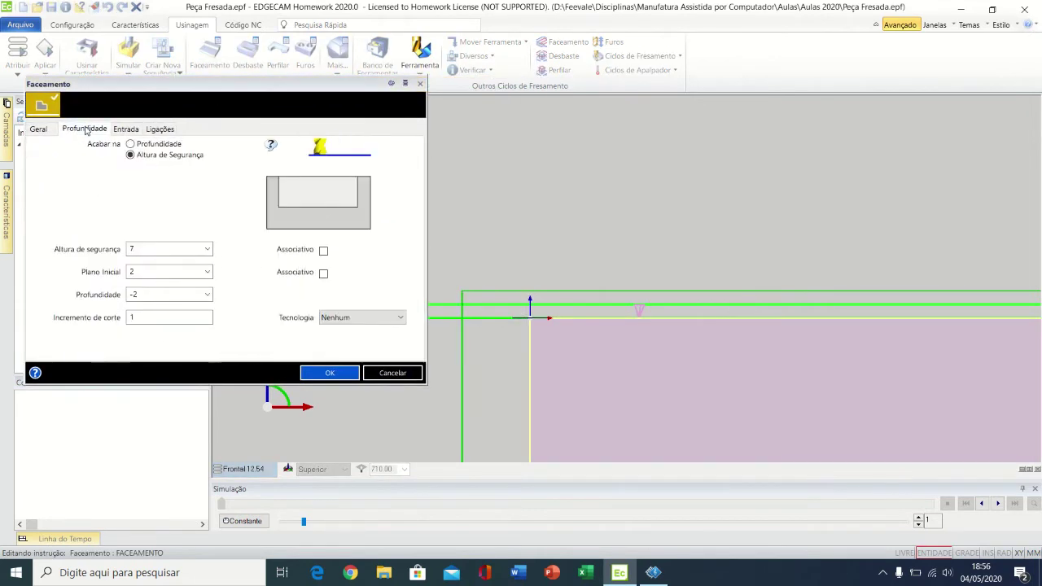
pyautogui.click(155, 293)
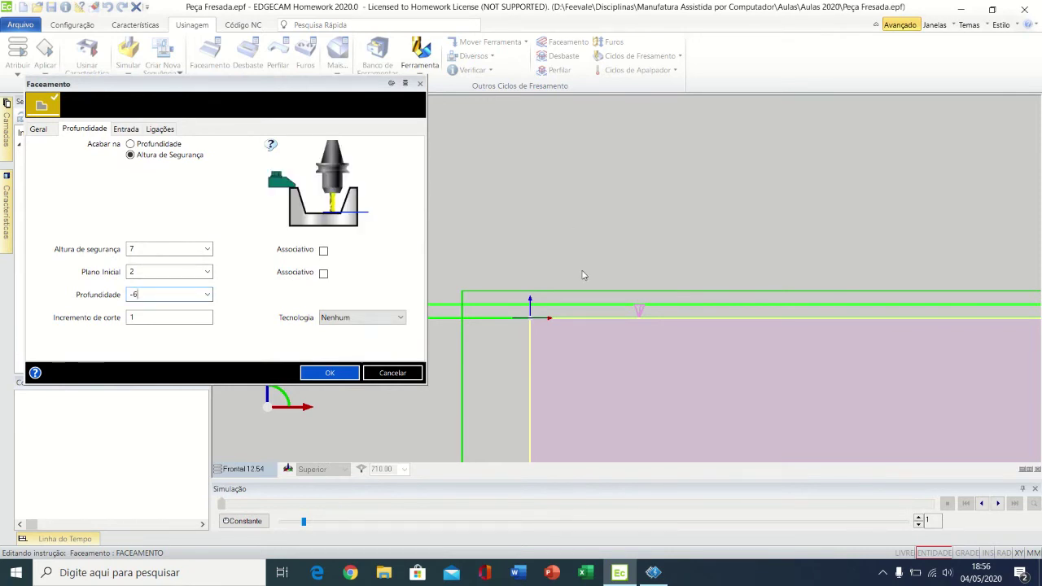
pyautogui.click(326, 372)
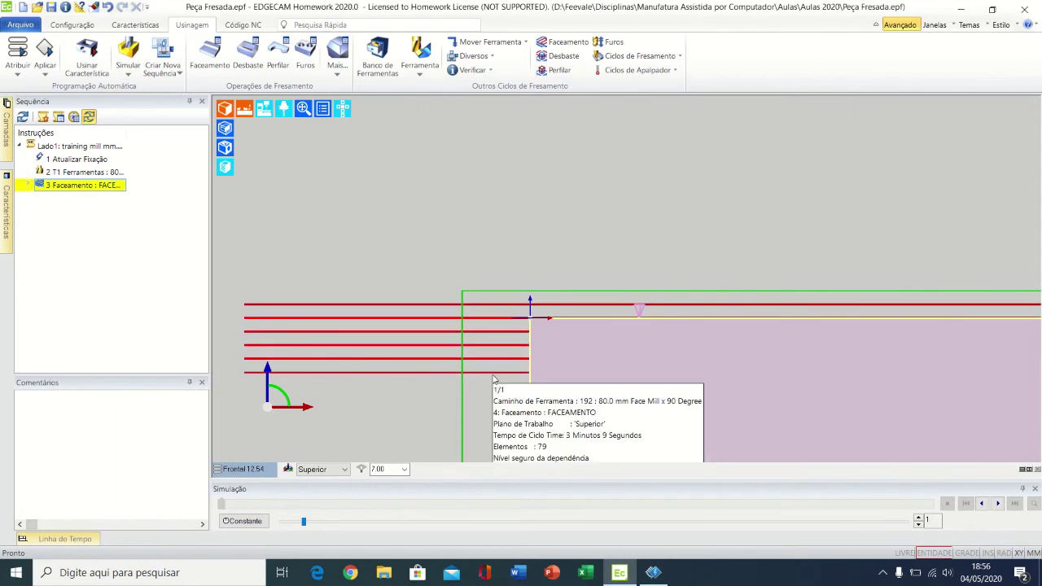
# Set the facing cycle's initial plane (Plano Inicial) to 4 and regenerate the toolpath.
pyautogui.doubleClick(90, 185)
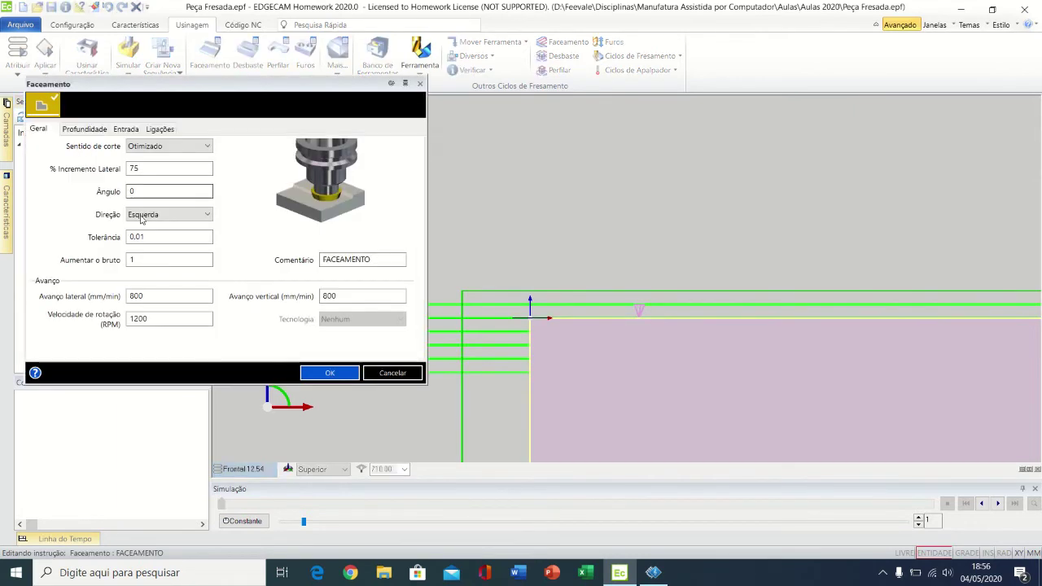
pyautogui.click(85, 128)
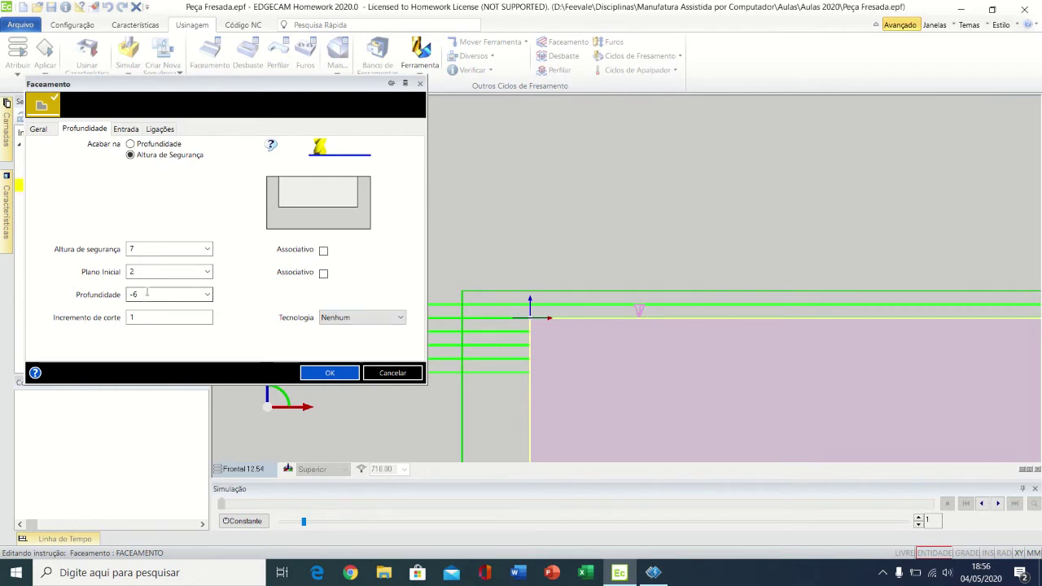
pyautogui.click(143, 272)
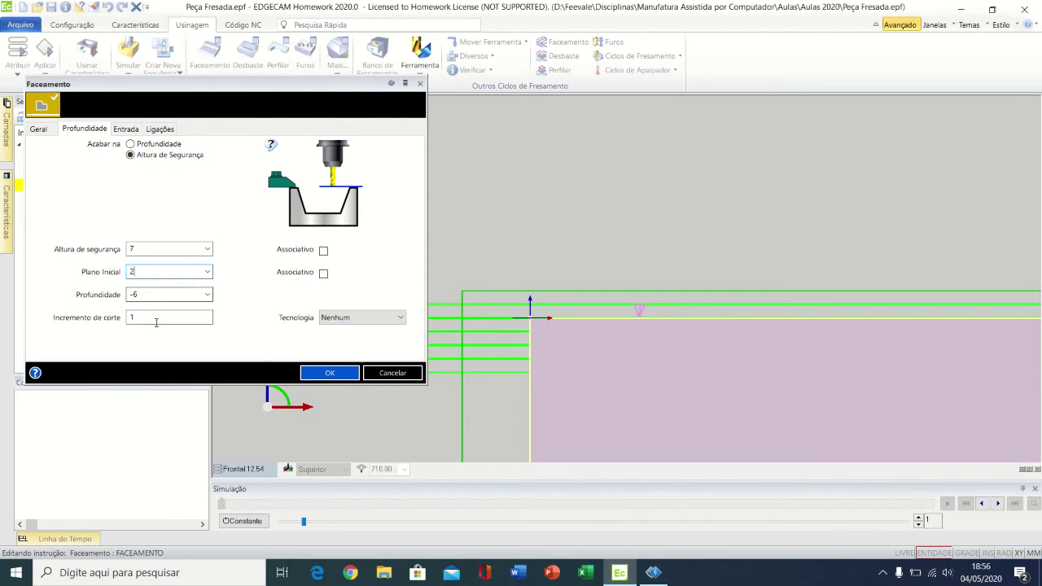
pyautogui.click(327, 372)
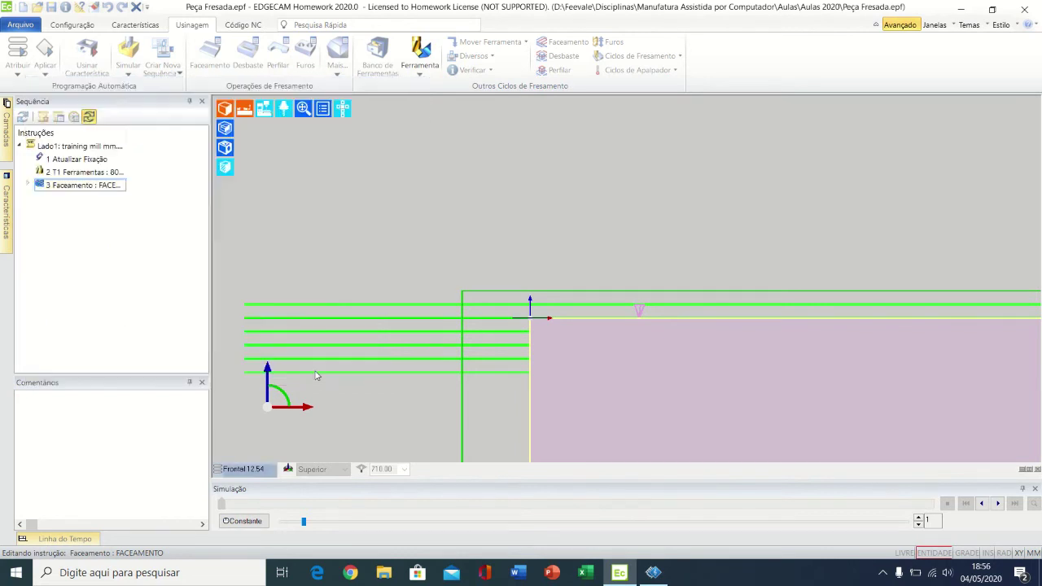
pyautogui.doubleClick(78, 185)
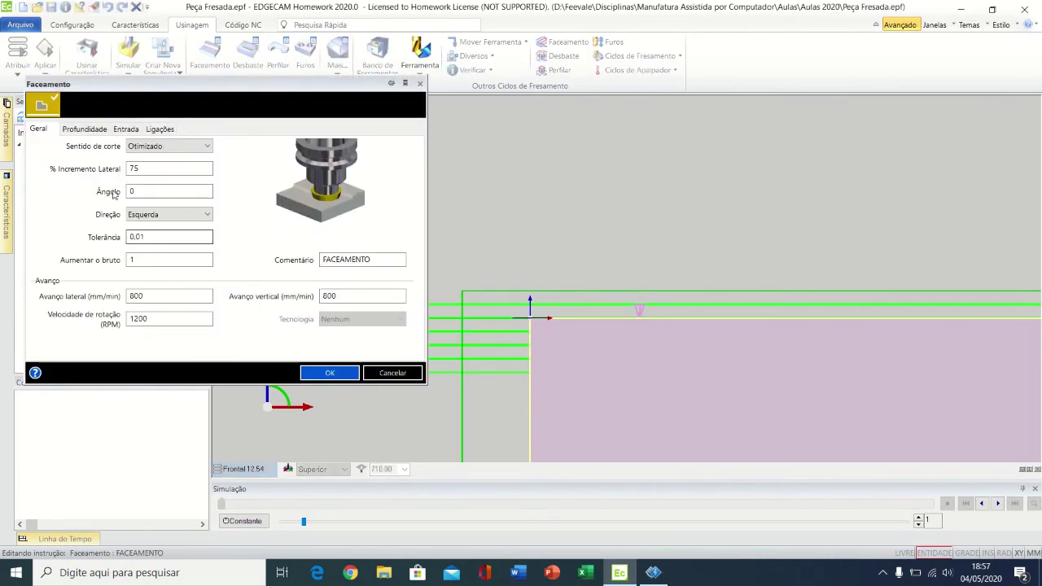
pyautogui.click(88, 130)
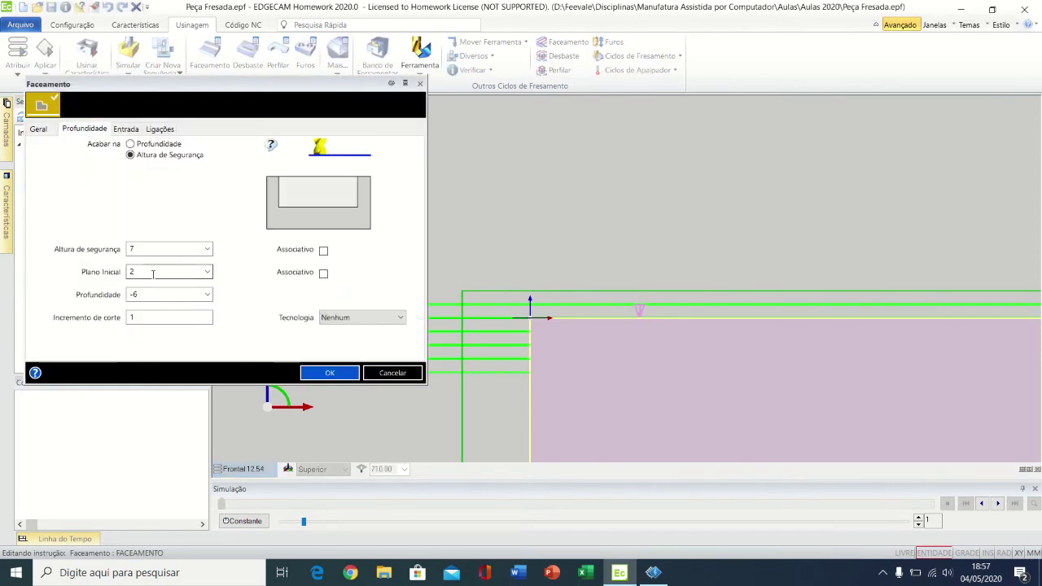
pyautogui.click(153, 273)
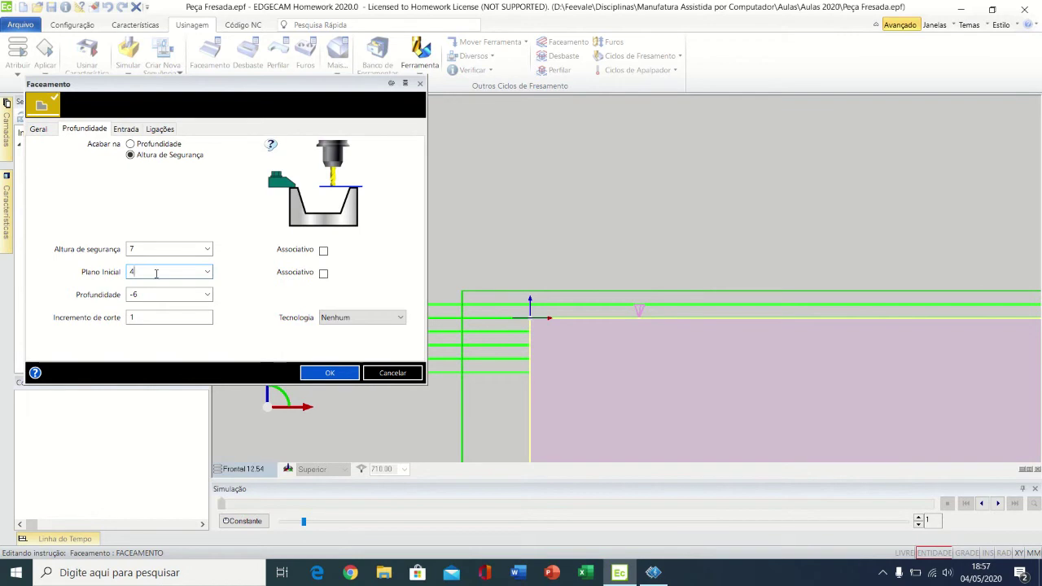
pyautogui.click(322, 373)
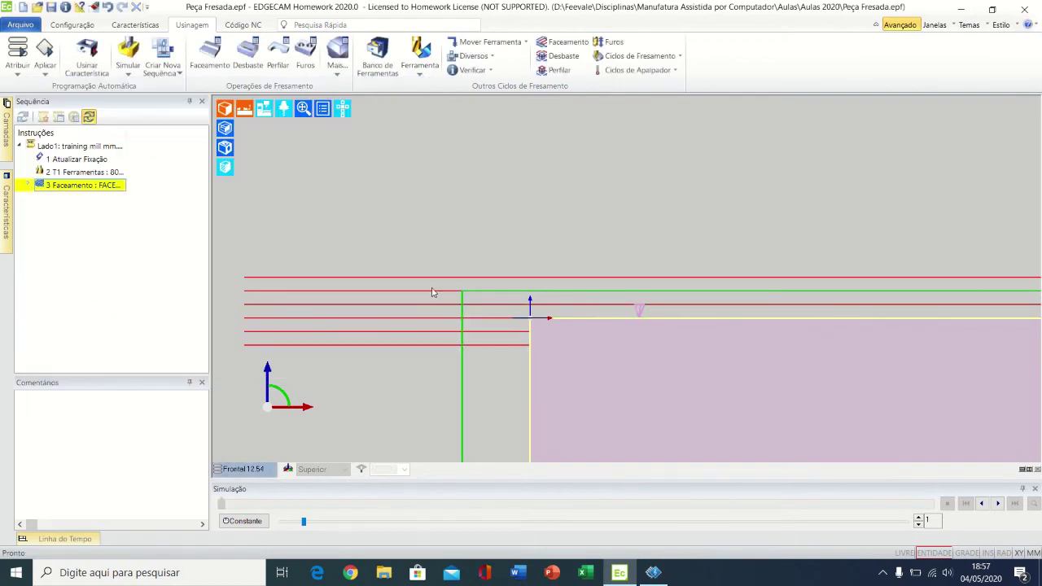
pyautogui.moveTo(435, 282)
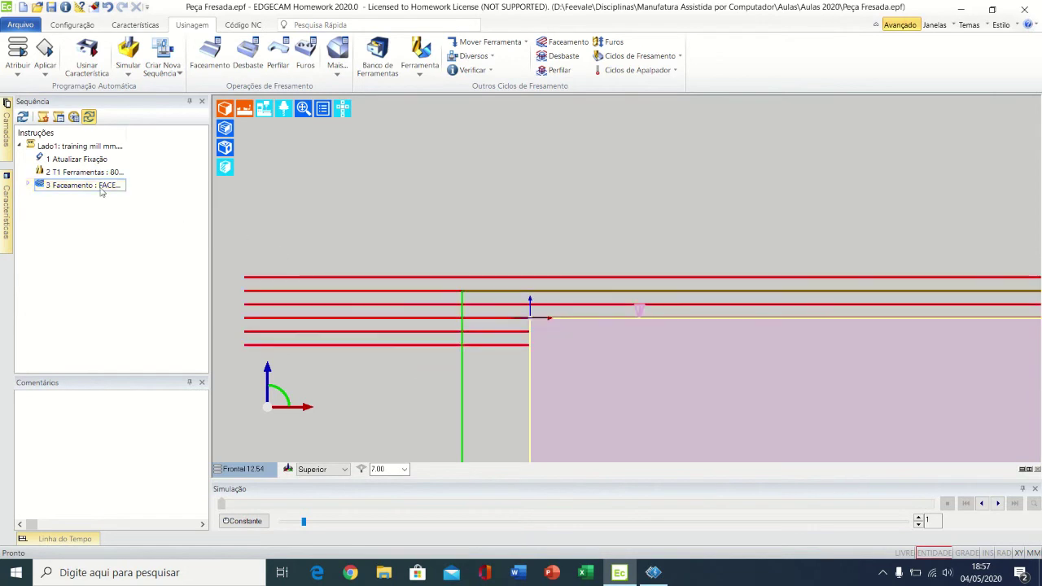
# Set the facing cycle's initial plane to 2 and its depth to -2, and regenerate the toolpath.
pyautogui.doubleClick(71, 186)
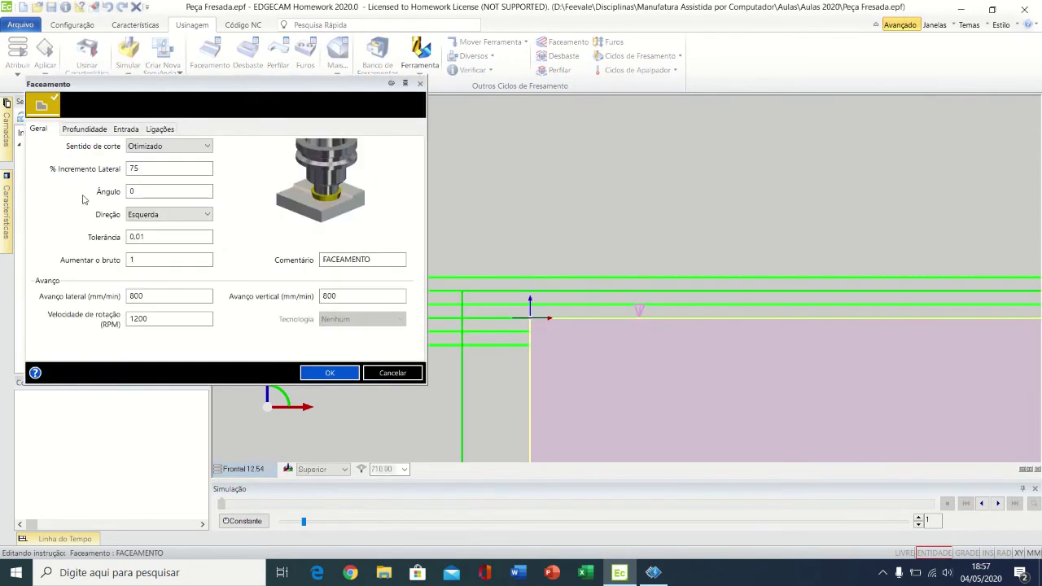
pyautogui.click(89, 131)
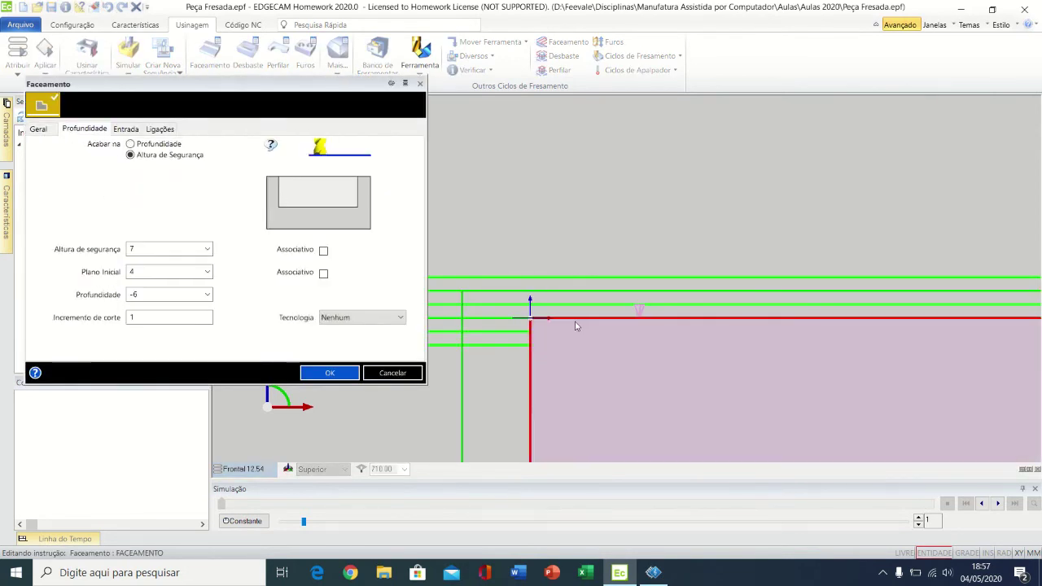
pyautogui.click(144, 271)
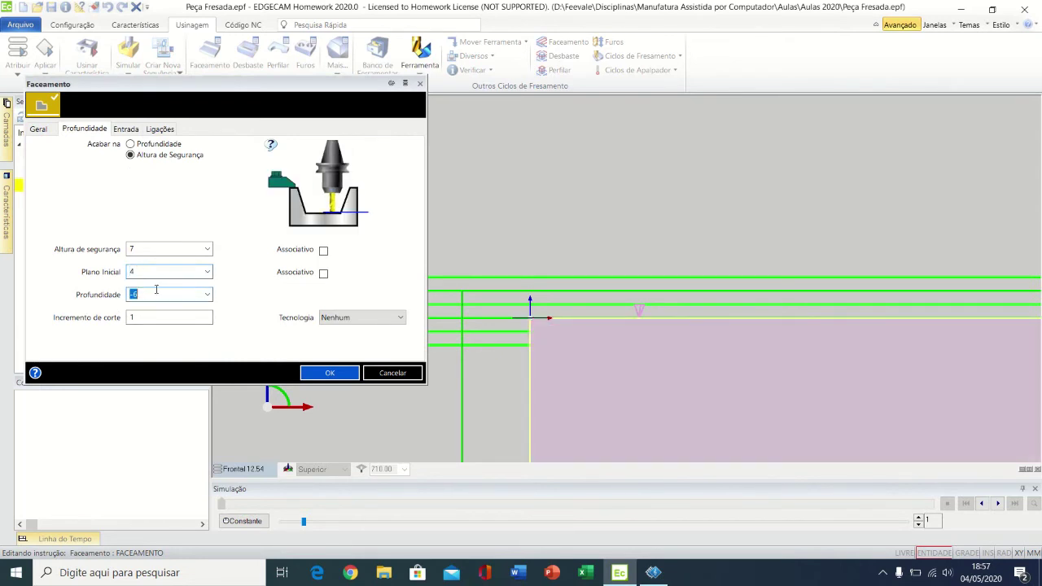
pyautogui.click(151, 294)
pyautogui.click(151, 274)
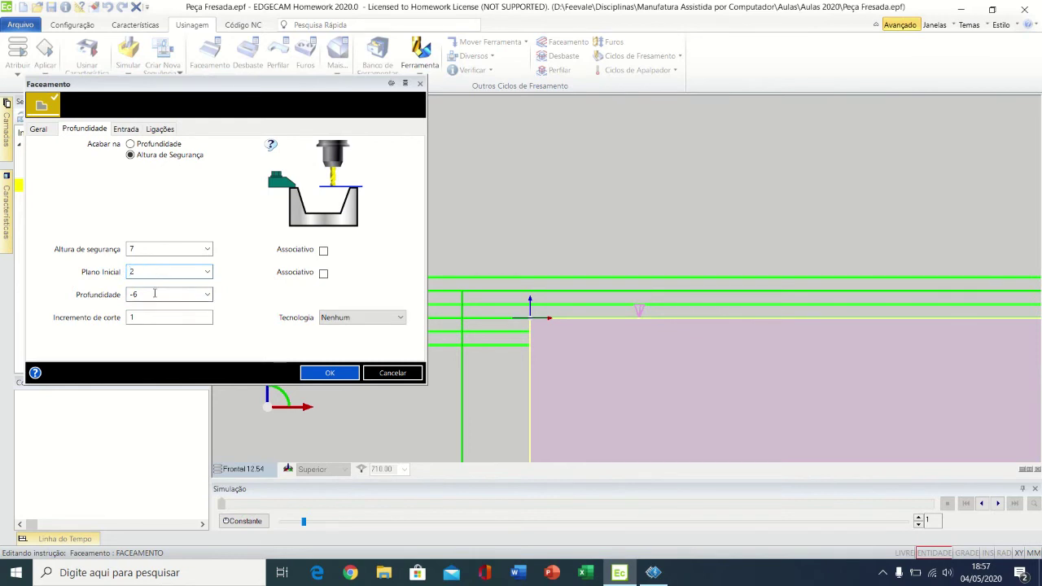
pyautogui.click(154, 295)
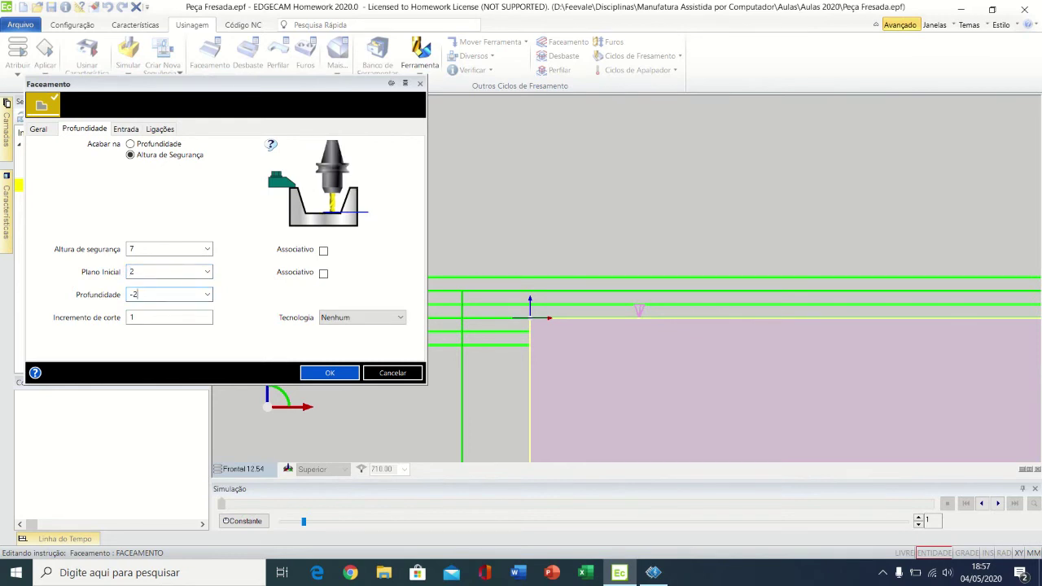
pyautogui.click(145, 317)
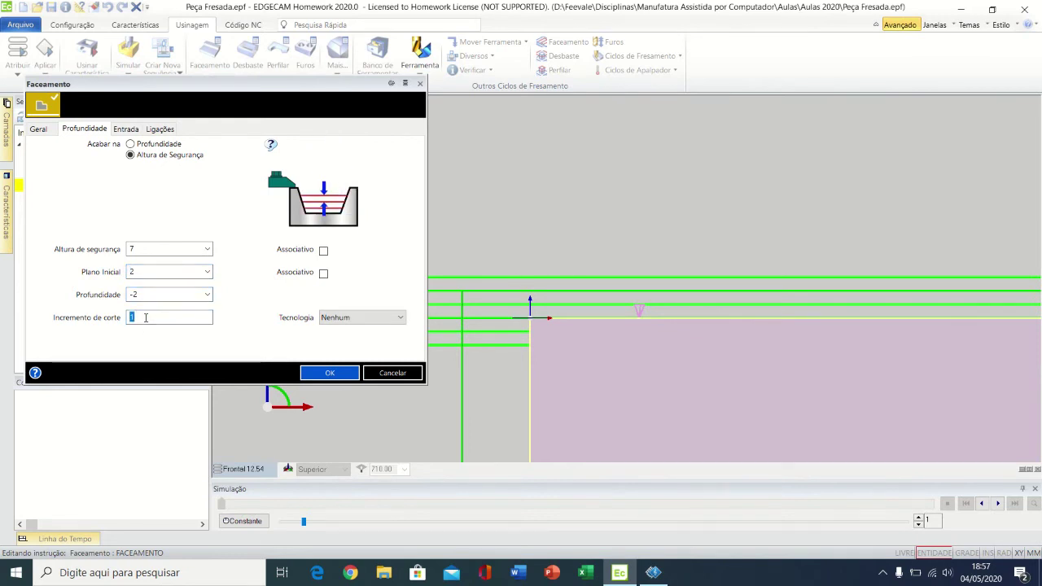
pyautogui.click(316, 375)
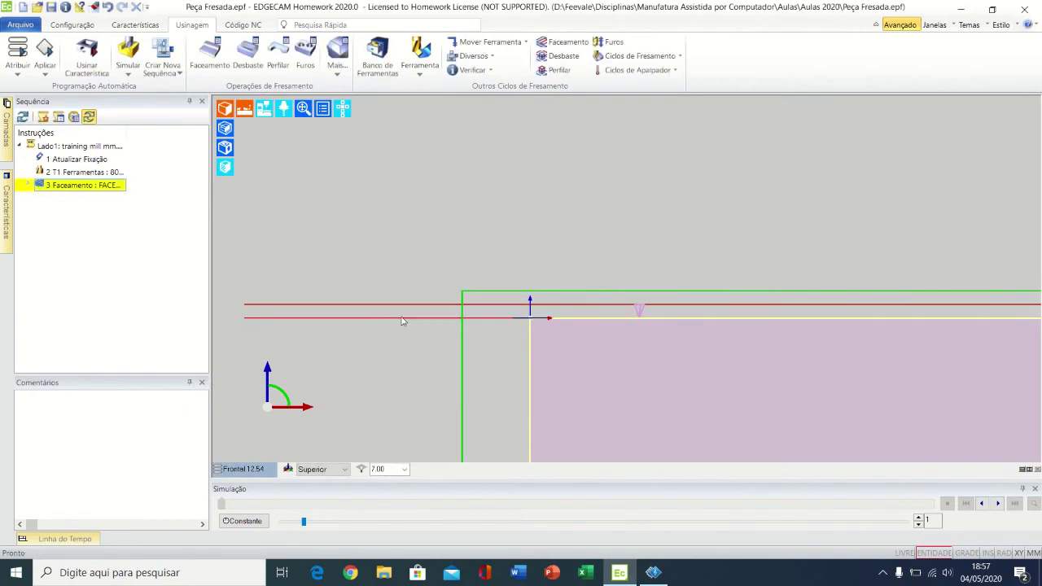
# Examine the facing passes and the face mill's approach at the stock's end from several angles.
pyautogui.scroll(-5, 396, 336)
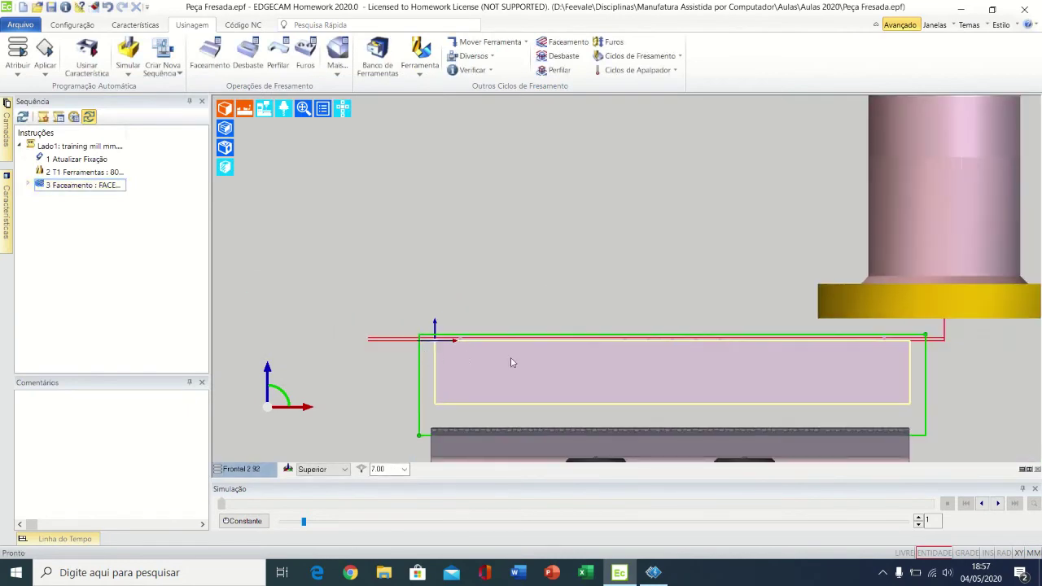
pyautogui.moveTo(512, 361); pyautogui.dragTo(727, 252, button='middle')
pyautogui.scroll(6, 728, 253)
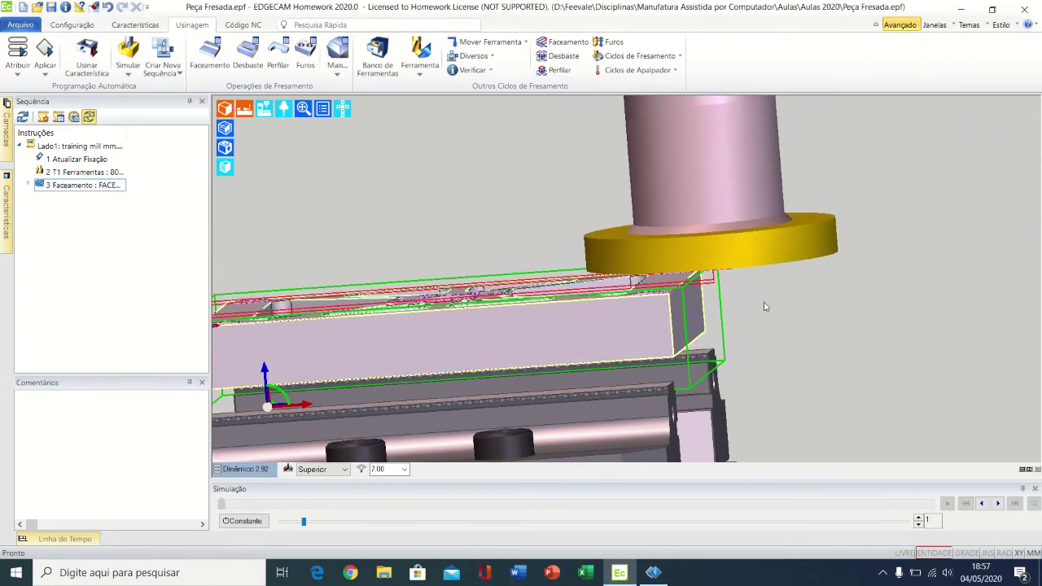
pyautogui.scroll(3, 731, 318)
pyautogui.moveTo(731, 318); pyautogui.dragTo(644, 344, button='middle')
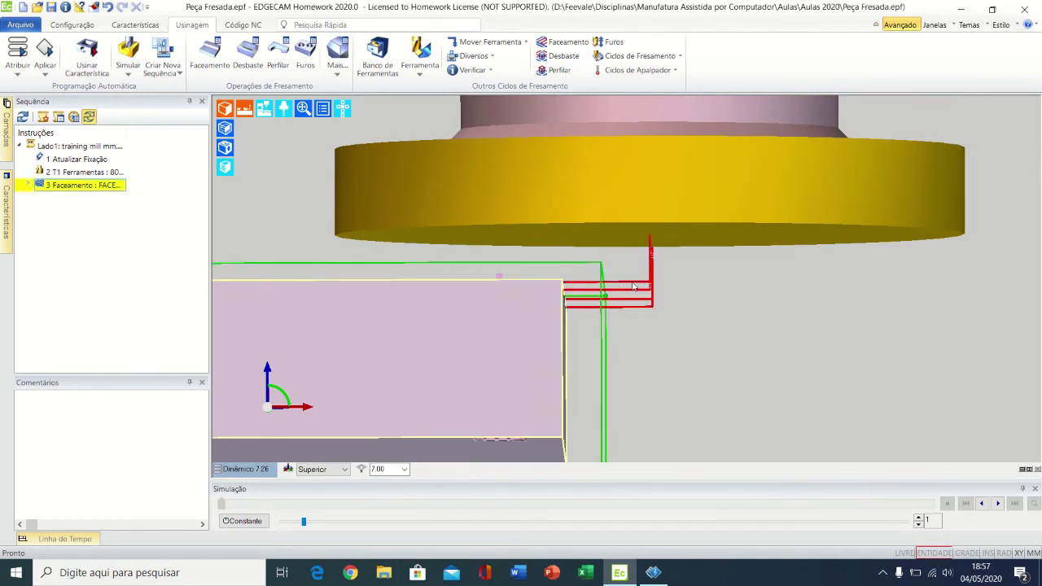
pyautogui.moveTo(682, 281); pyautogui.dragTo(644, 324, button='middle')
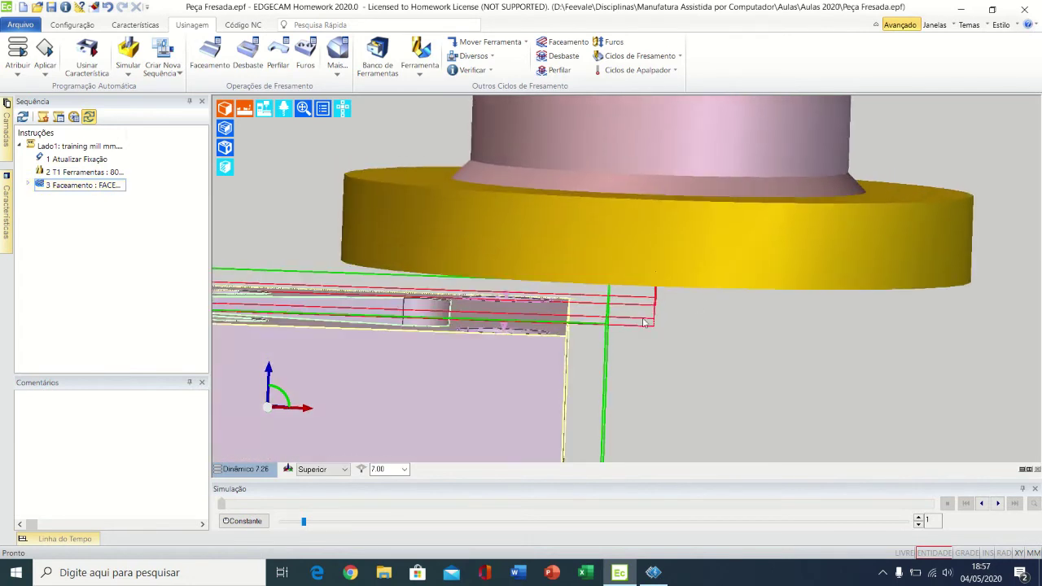
# Open the machining Simulator and run the facing cycle on the clamped stock at a reduced playback speed.
pyautogui.click(128, 53)
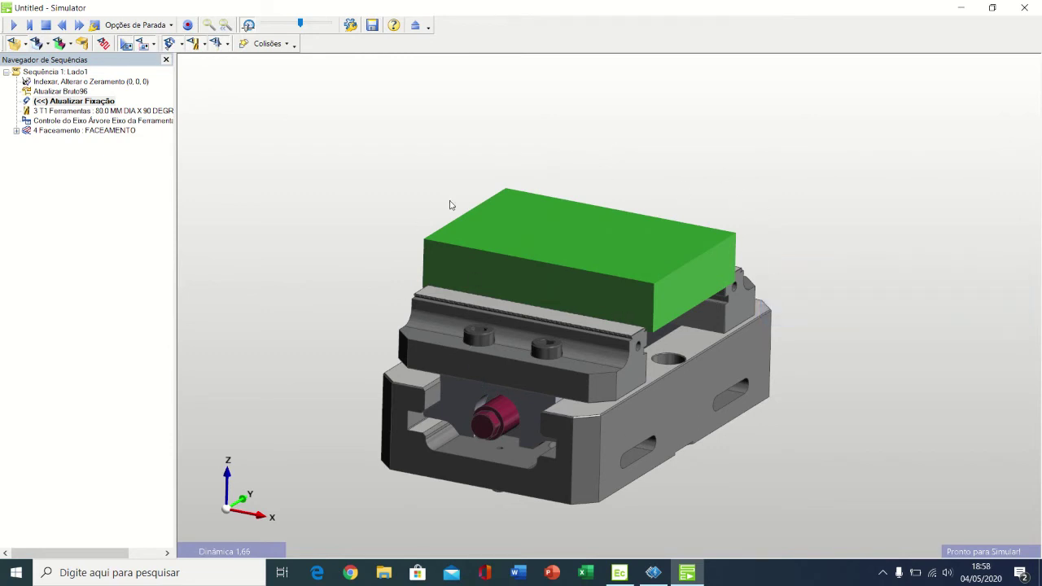
pyautogui.click(12, 27)
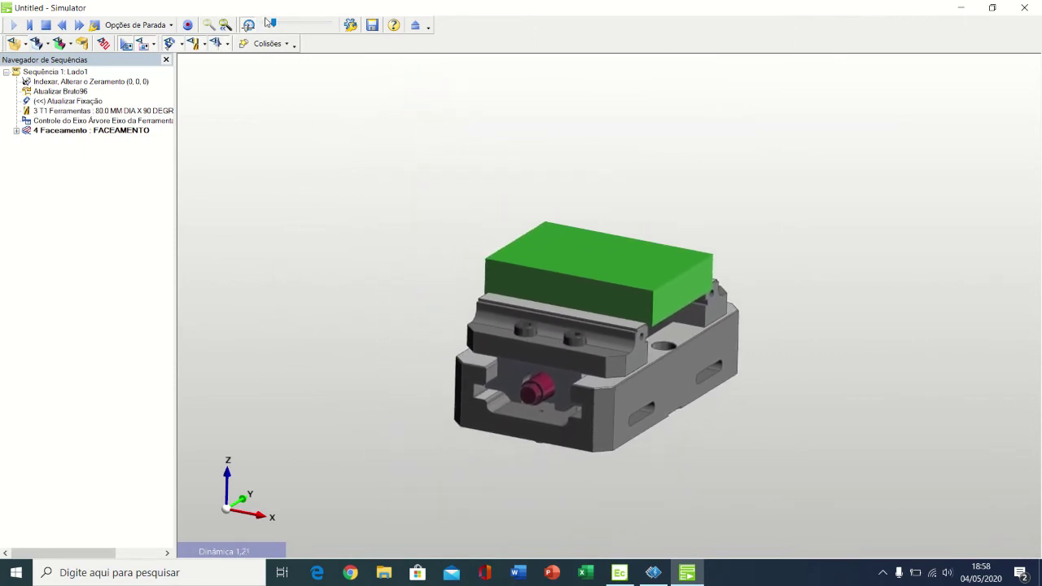
pyautogui.moveTo(271, 23); pyautogui.dragTo(288, 24)
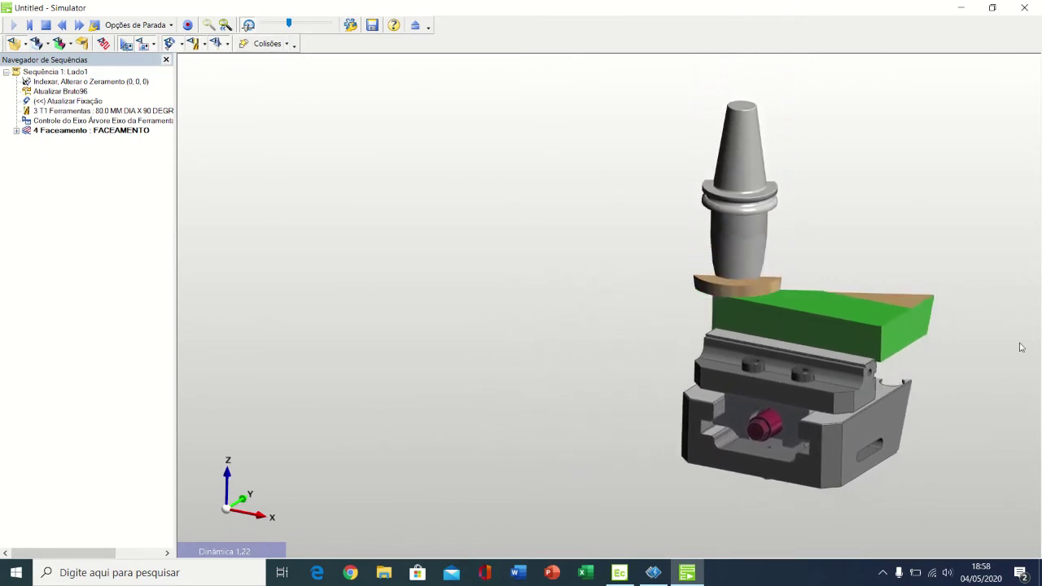
pyautogui.moveTo(958, 370); pyautogui.dragTo(733, 460, button='middle')
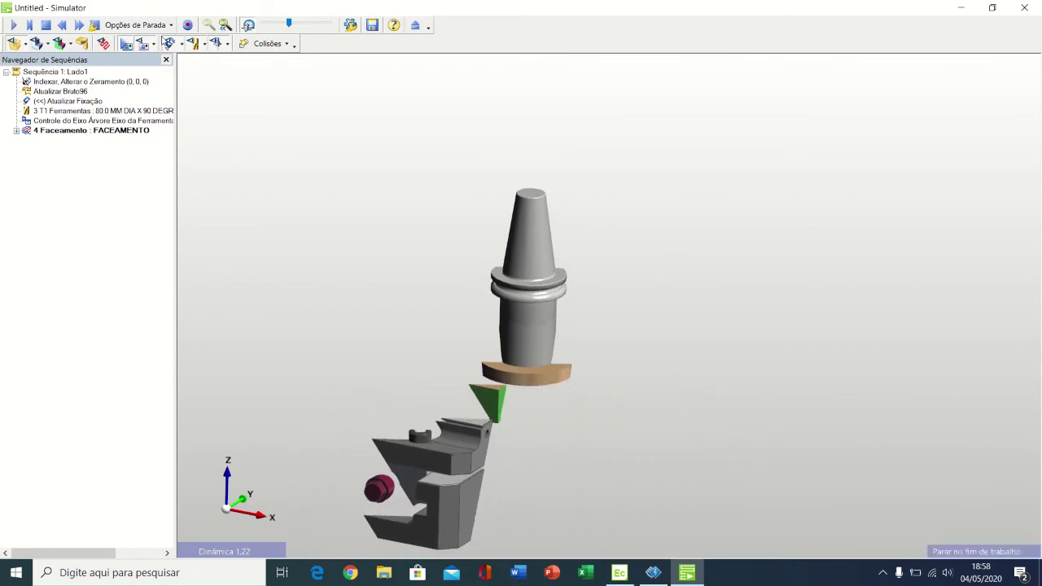
# Hide the clamping fixture in the Simulator, replay the facing cycle on the bare stock, and close the Simulator.
pyautogui.click(127, 44)
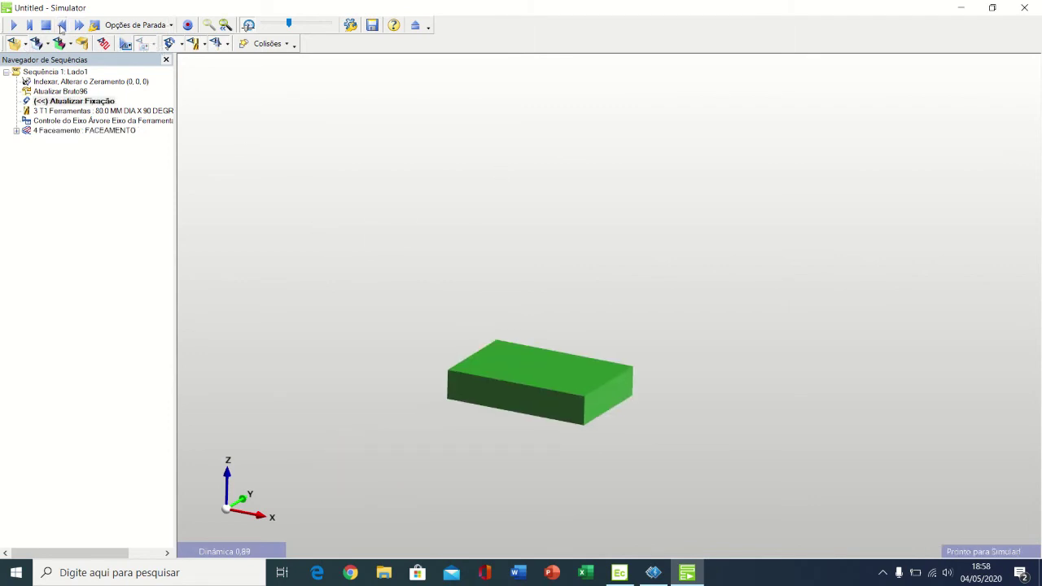
pyautogui.click(13, 26)
pyautogui.scroll(2, 536, 386)
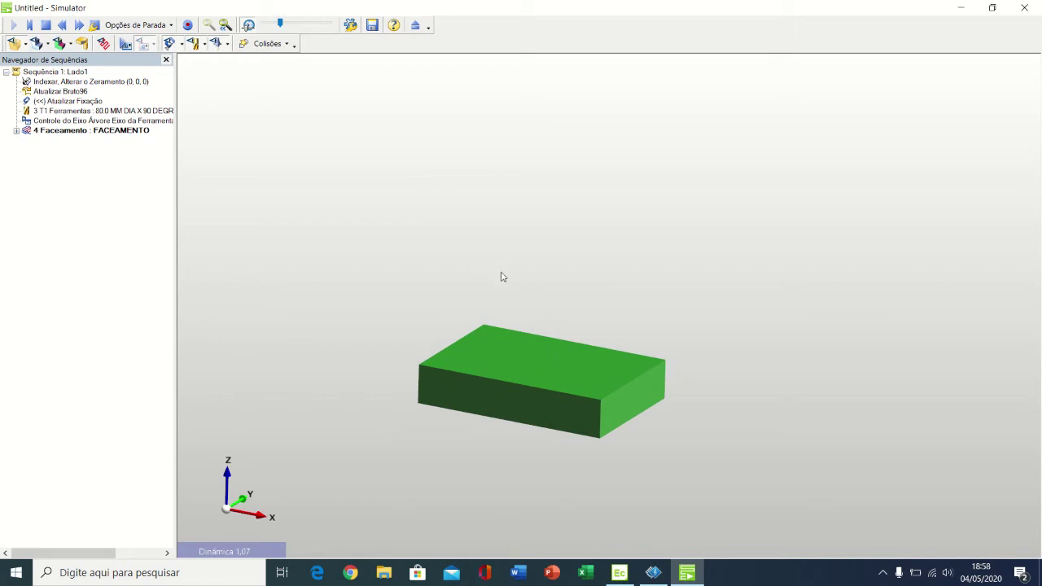
pyautogui.scroll(-3, 457, 306)
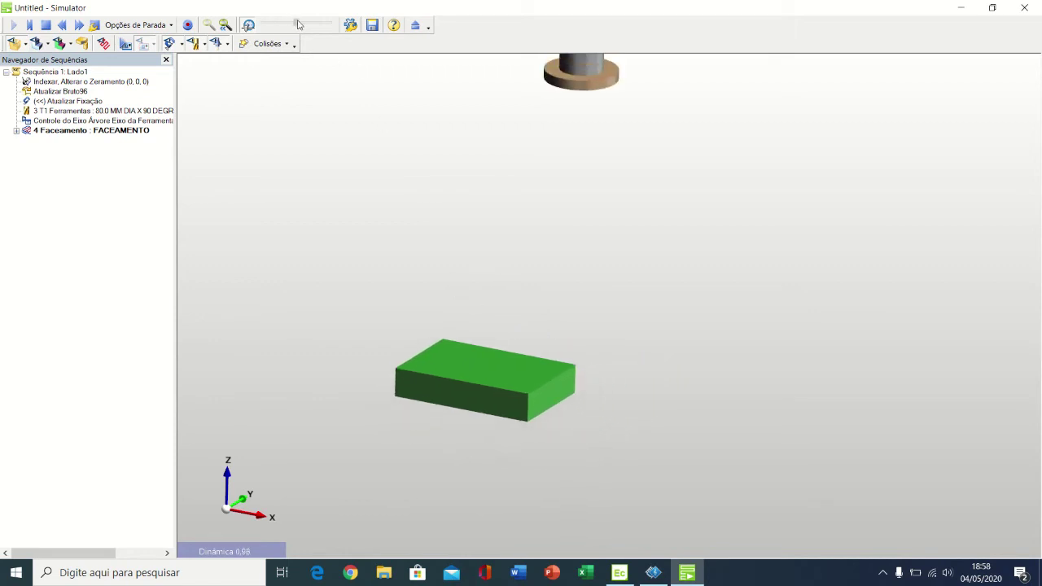
pyautogui.scroll(2, 575, 399)
pyautogui.scroll(1, 575, 397)
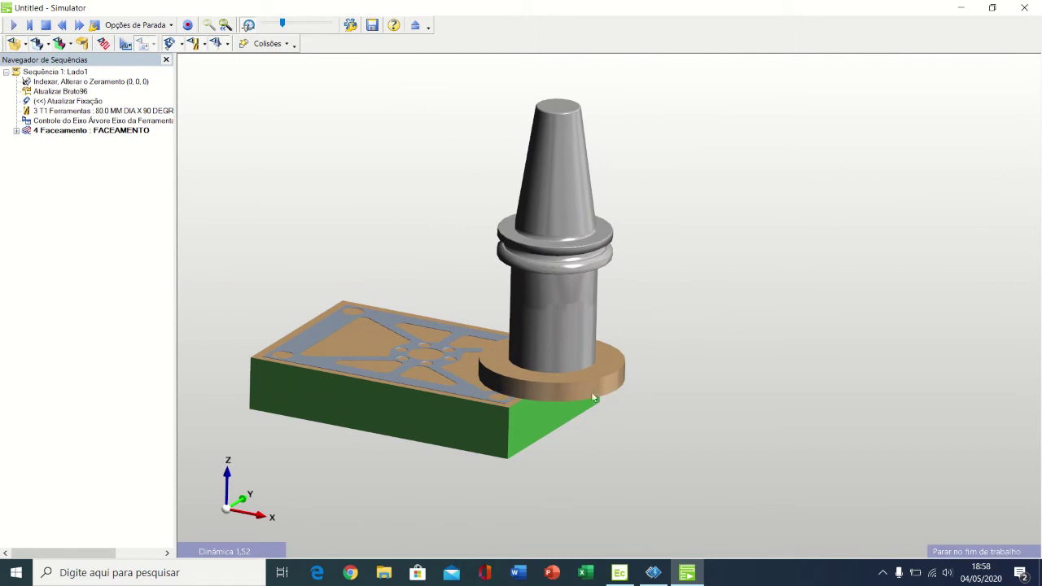
pyautogui.click(1024, 7)
# Set the facing cycle's entry length to 45 with equal entry and exit movements, and regenerate the toolpath.
pyautogui.scroll(3, 651, 295)
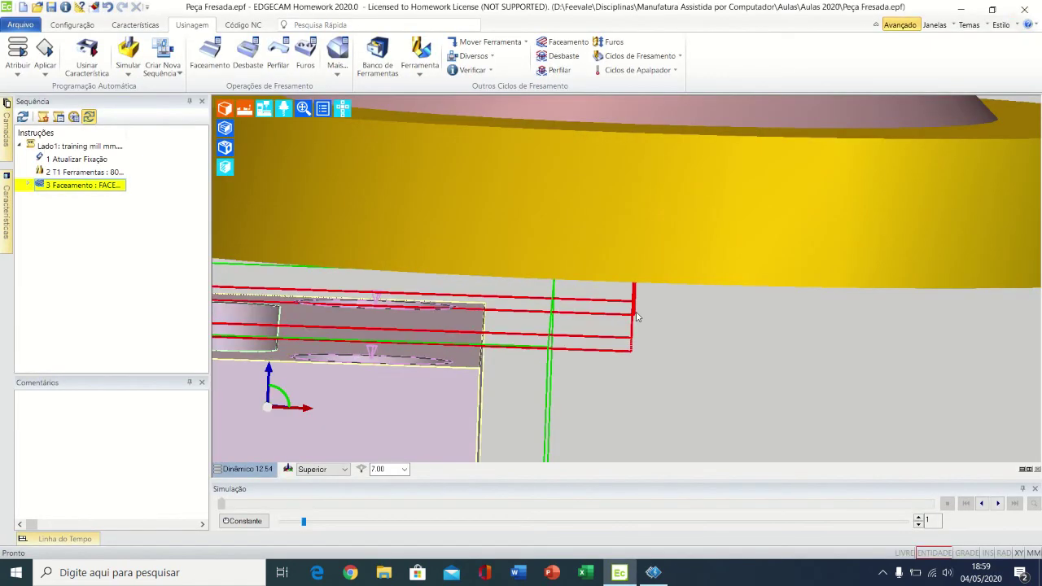
pyautogui.moveTo(560, 314); pyautogui.dragTo(739, 220, button='middle')
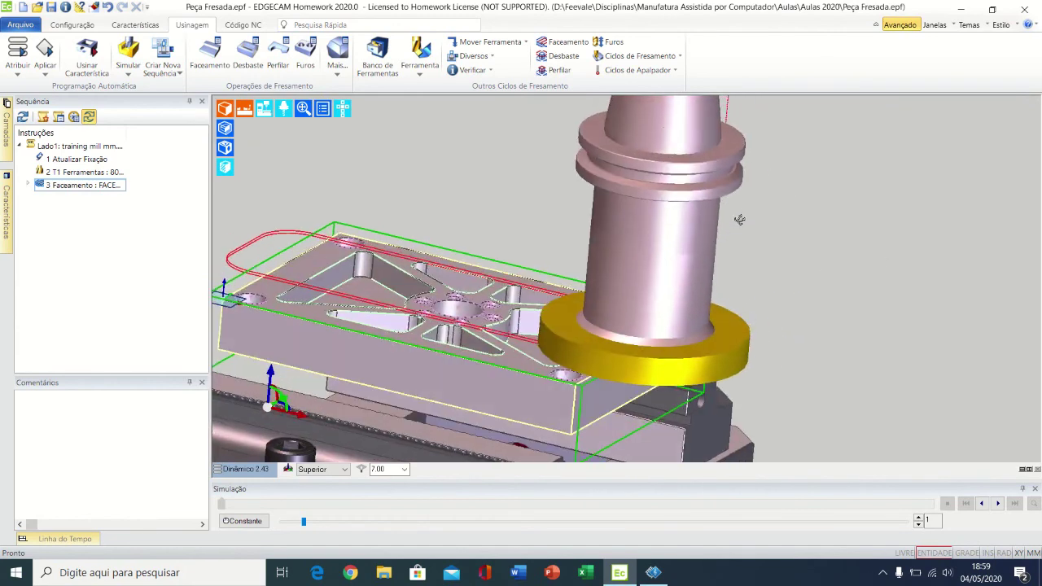
pyautogui.doubleClick(68, 185)
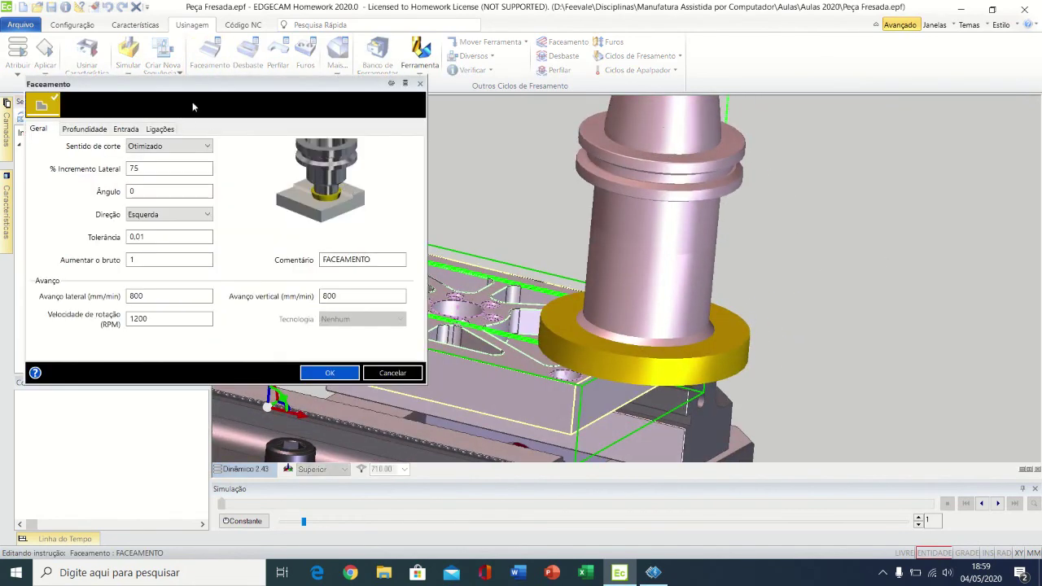
pyautogui.click(253, 111)
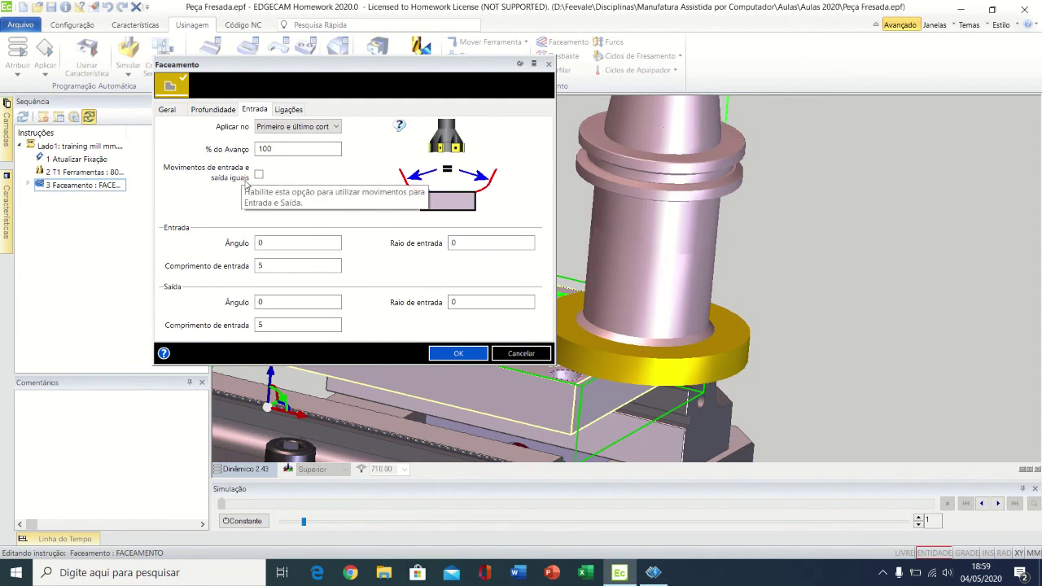
pyautogui.click(280, 267)
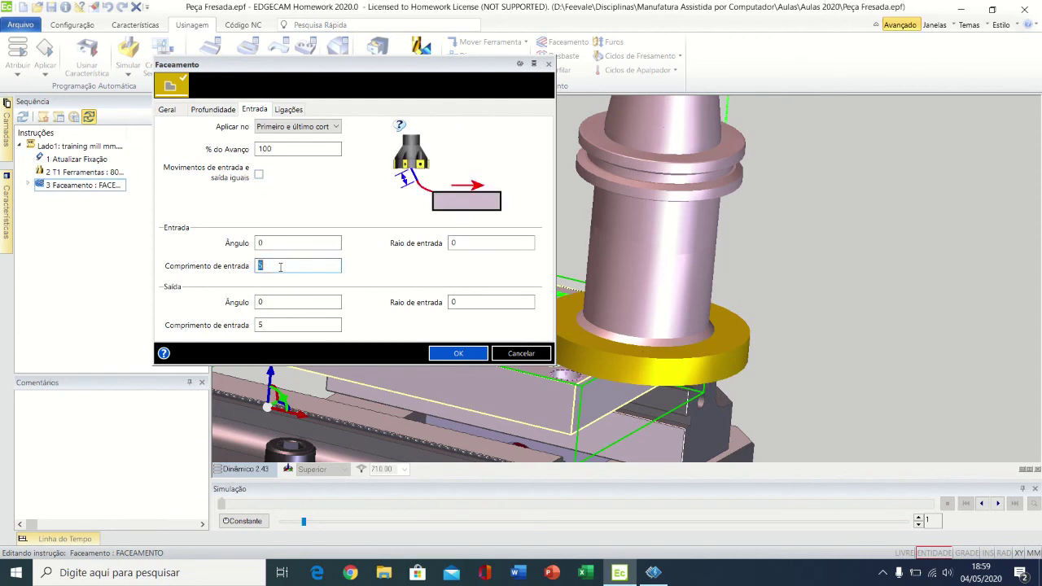
pyautogui.click(279, 324)
pyautogui.click(259, 175)
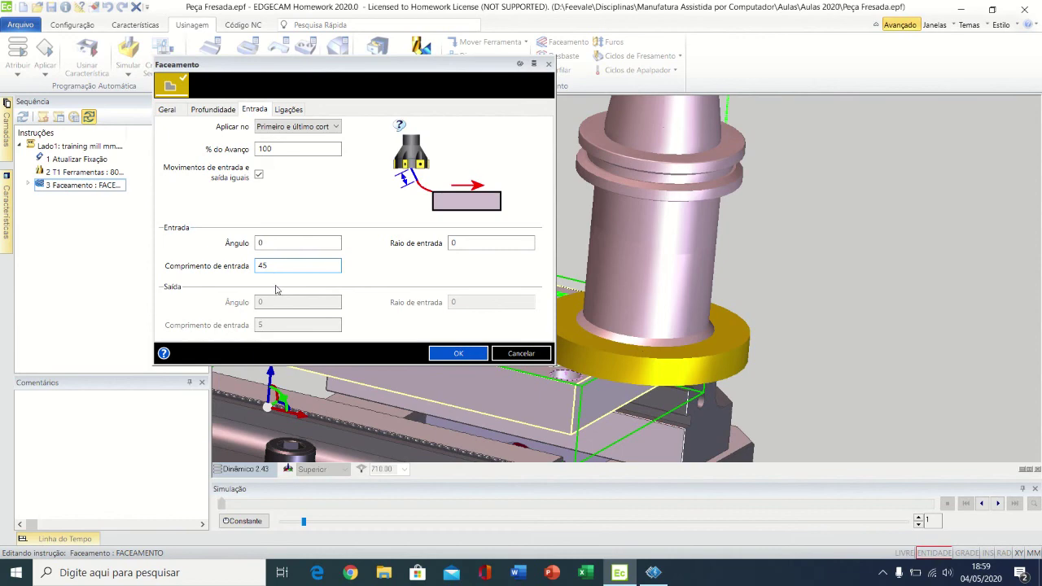
pyautogui.click(449, 356)
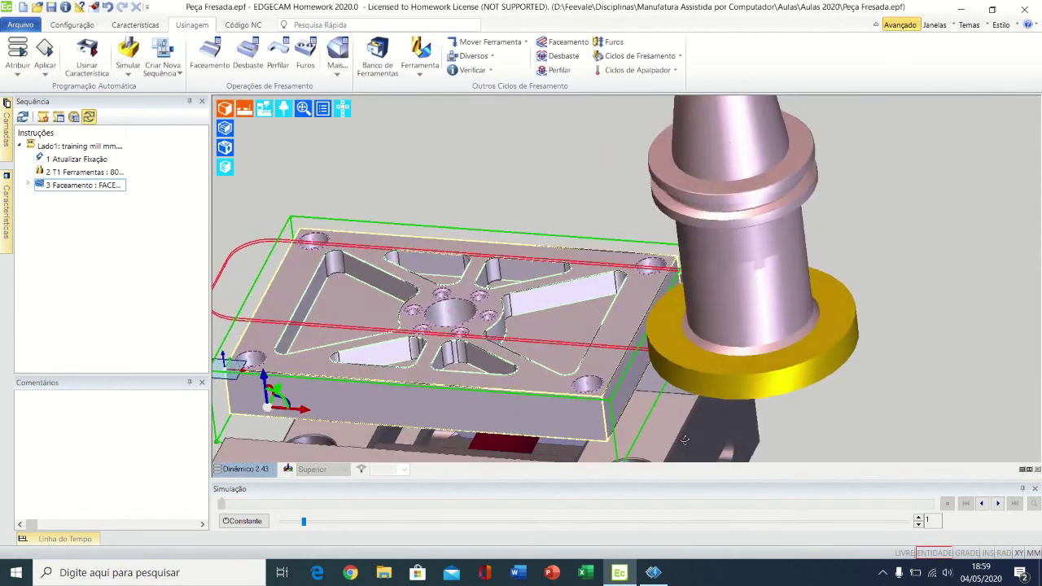
# Check the extended approach, reopen the facing cycle and apply its entry moves to the first and last cut (Primeiro e último corte).
pyautogui.moveTo(684, 441); pyautogui.dragTo(669, 313, button='middle')
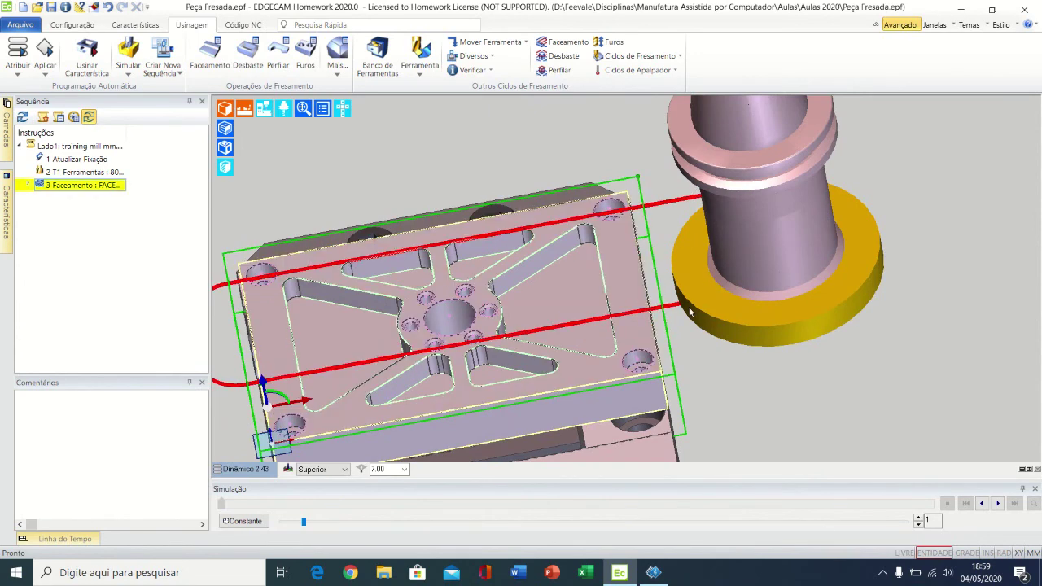
pyautogui.scroll(-3, 593, 332)
pyautogui.moveTo(466, 313); pyautogui.dragTo(474, 281, button='middle')
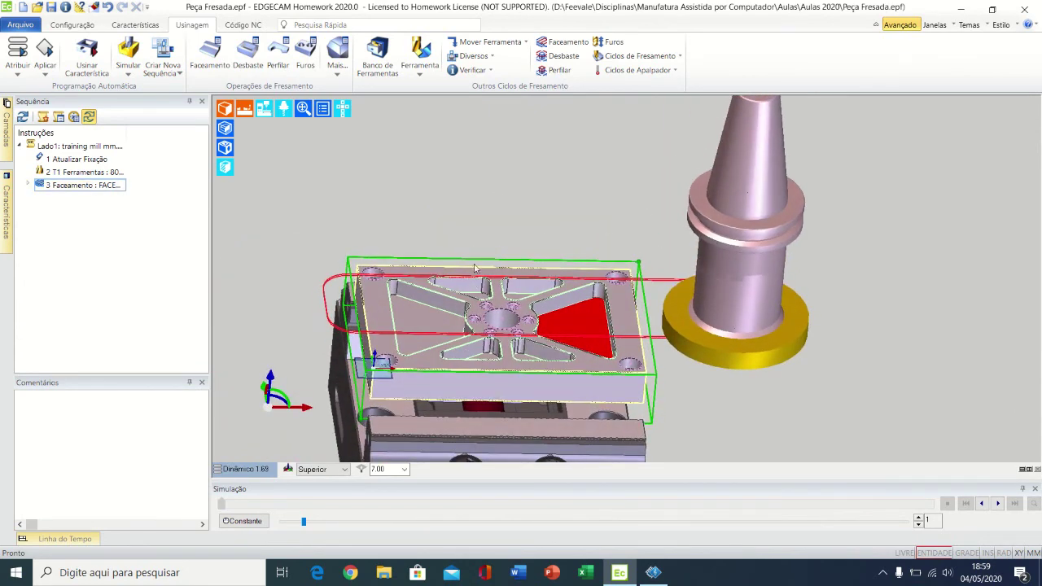
pyautogui.doubleClick(91, 186)
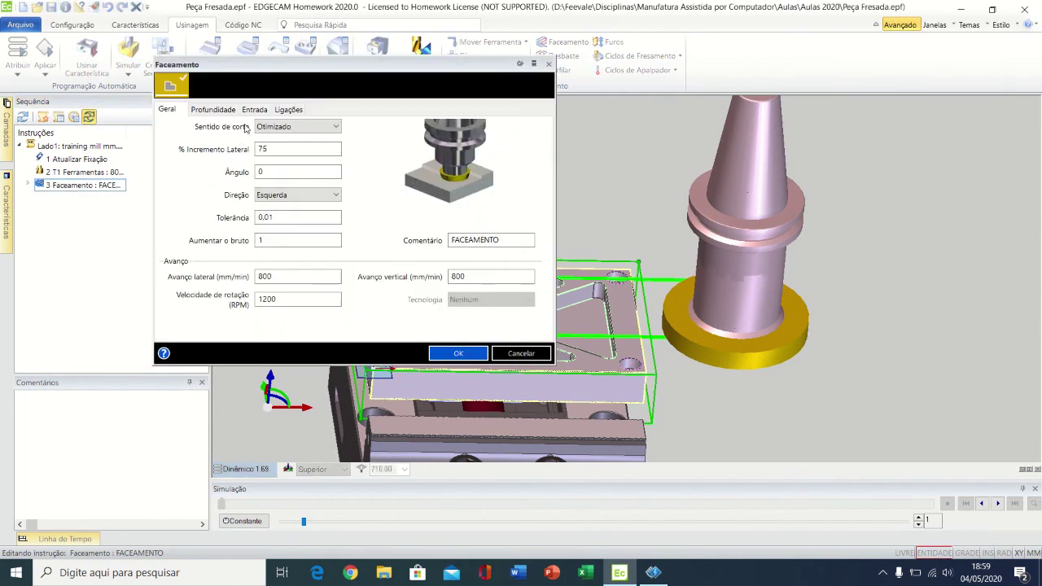
pyautogui.click(254, 110)
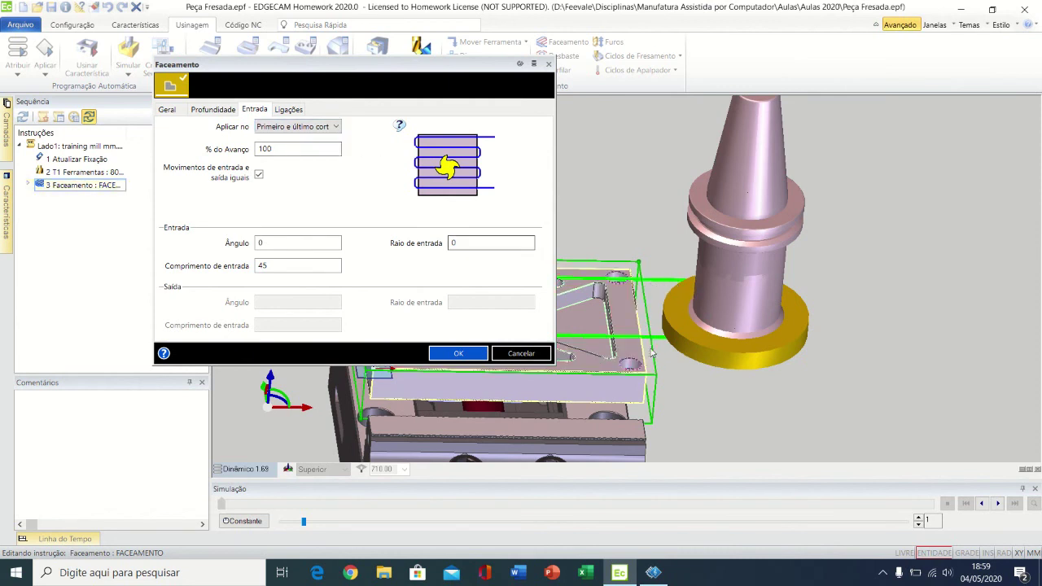
pyautogui.moveTo(670, 356); pyautogui.dragTo(604, 297, button='middle')
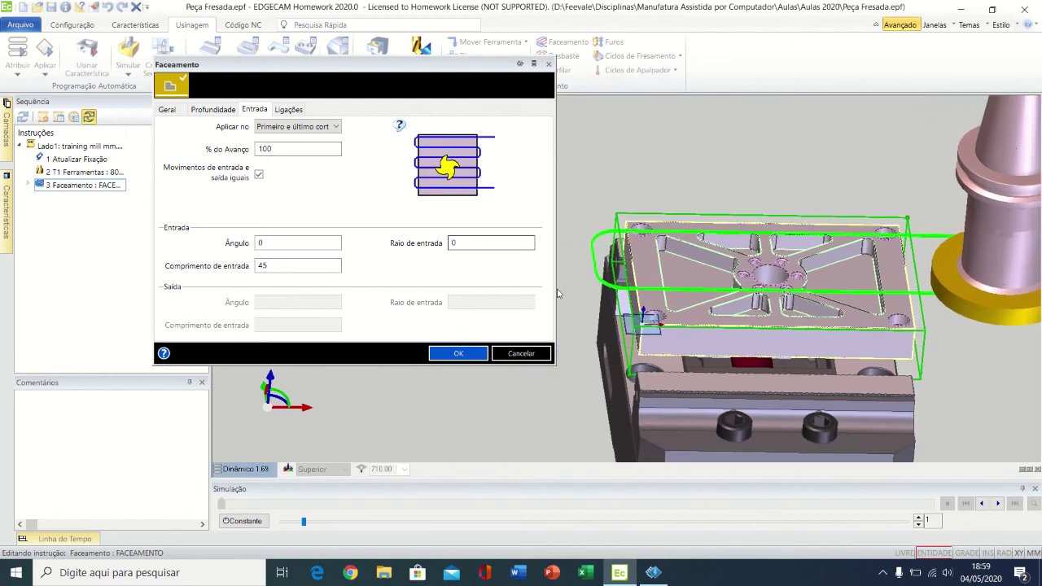
pyautogui.click(335, 127)
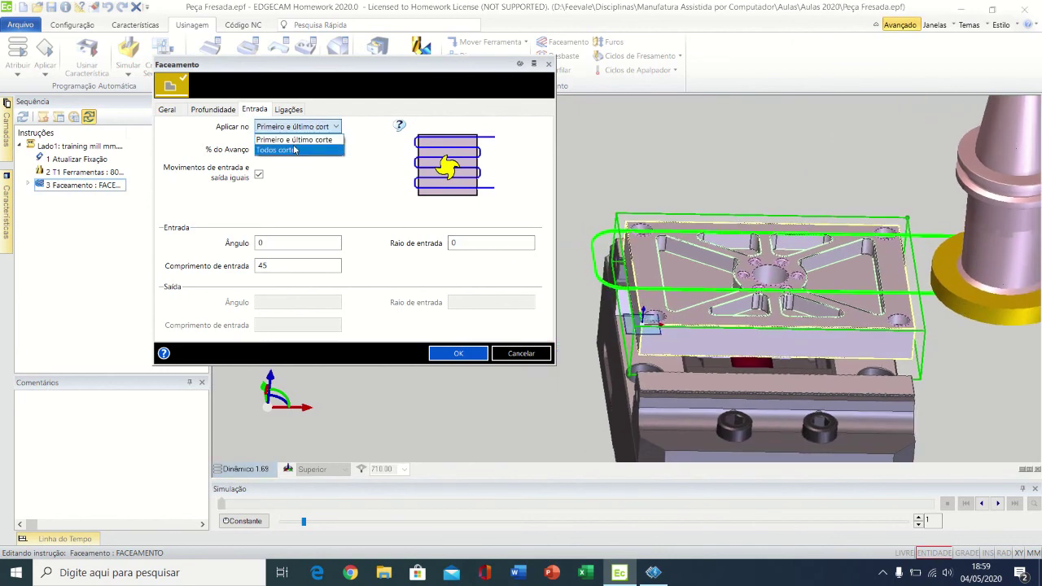
pyautogui.click(294, 139)
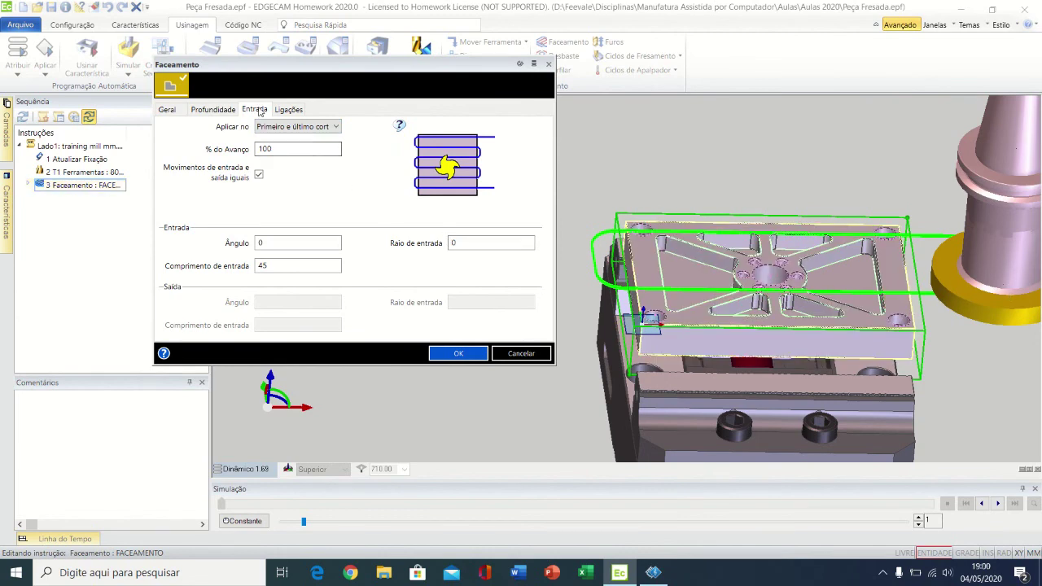
# Set the facing cycle's Long Link Type to Otimizado and Short Link Type to Suavizar, and regenerate the toolpath.
pyautogui.click(287, 111)
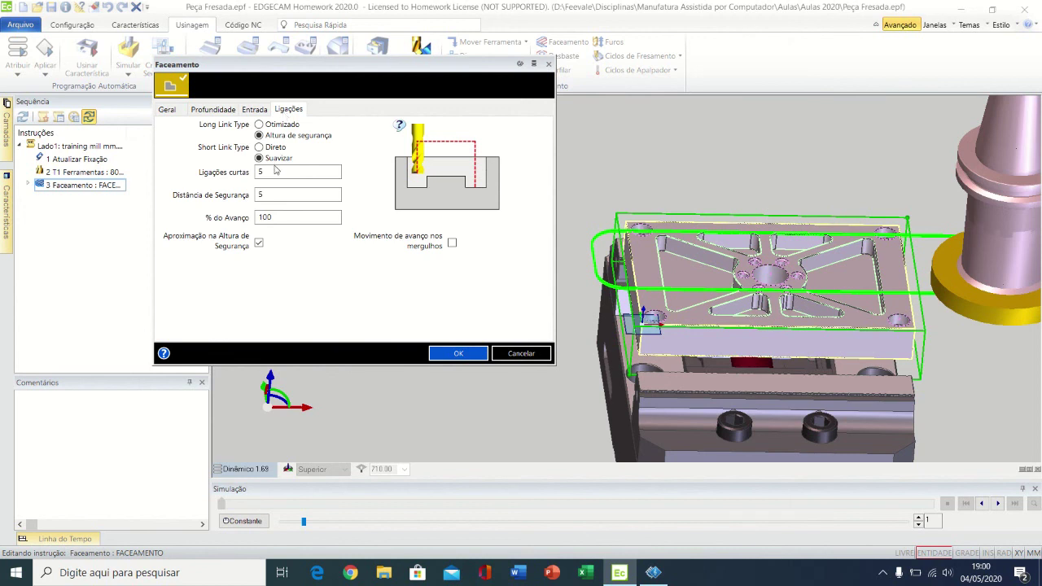
pyautogui.click(275, 125)
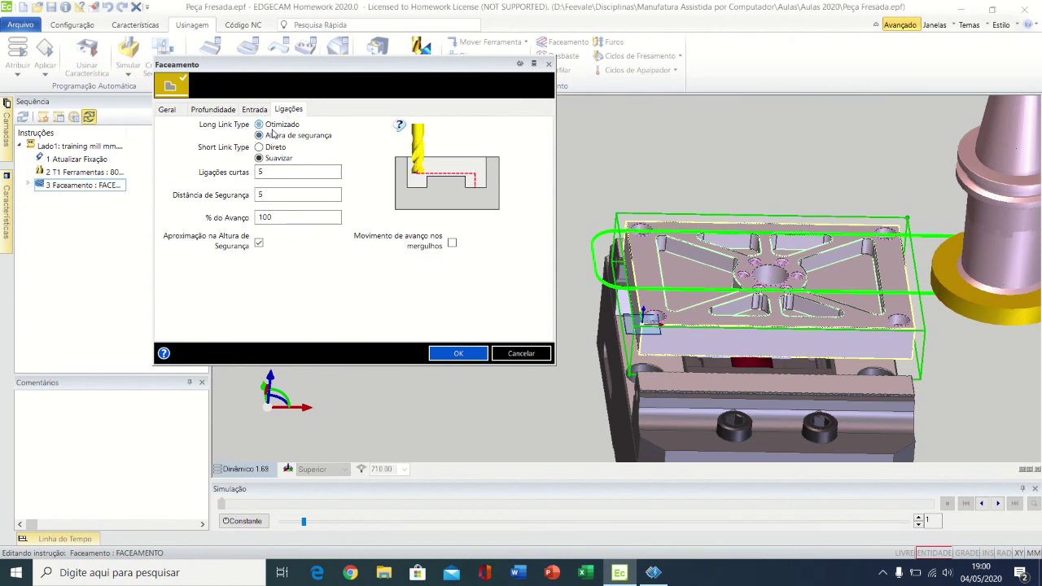
pyautogui.click(276, 136)
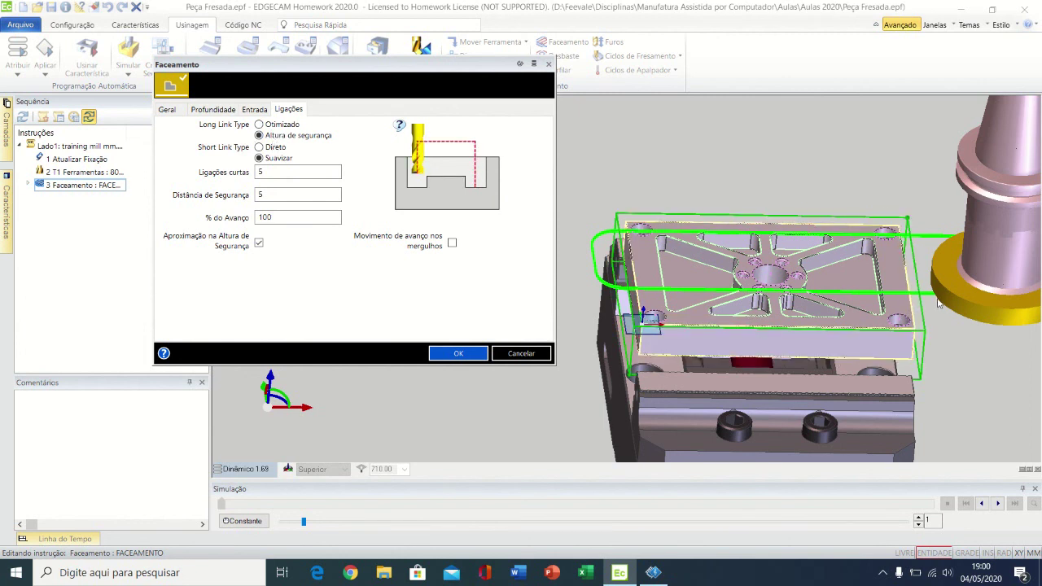
pyautogui.click(260, 125)
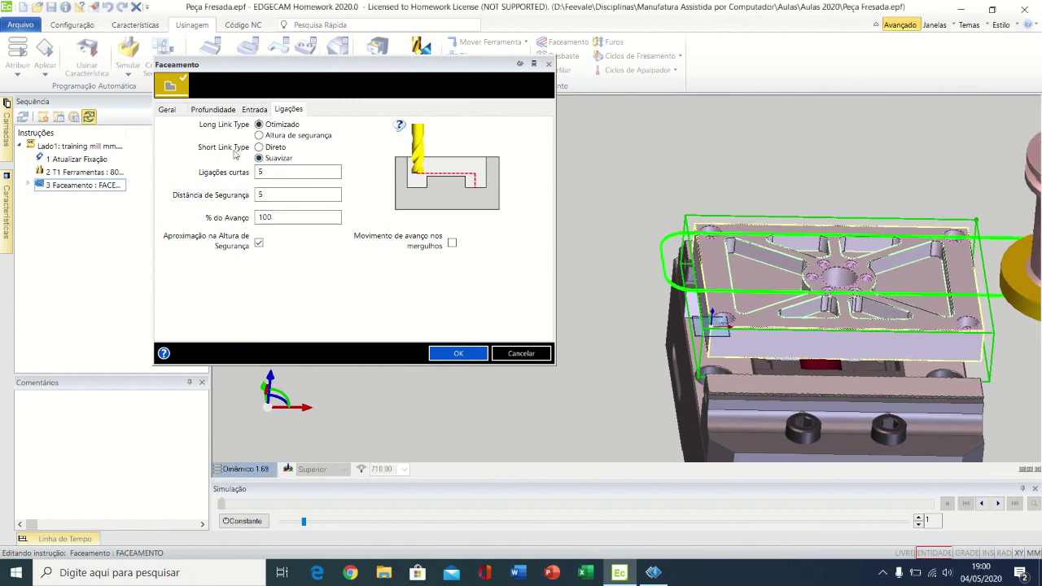
pyautogui.scroll(2, 590, 258)
pyautogui.scroll(2, 746, 306)
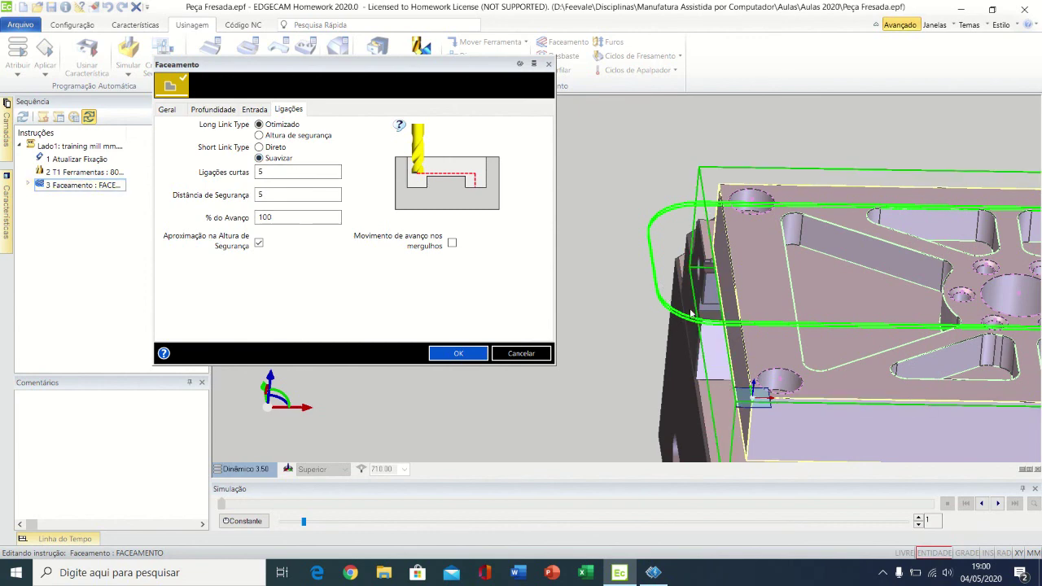
pyautogui.click(275, 148)
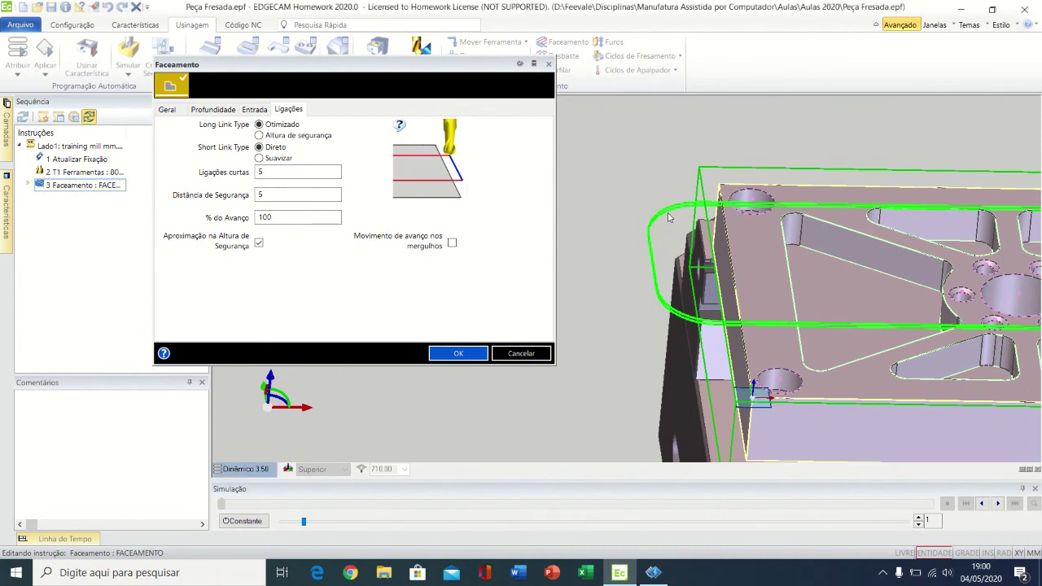
pyautogui.click(260, 158)
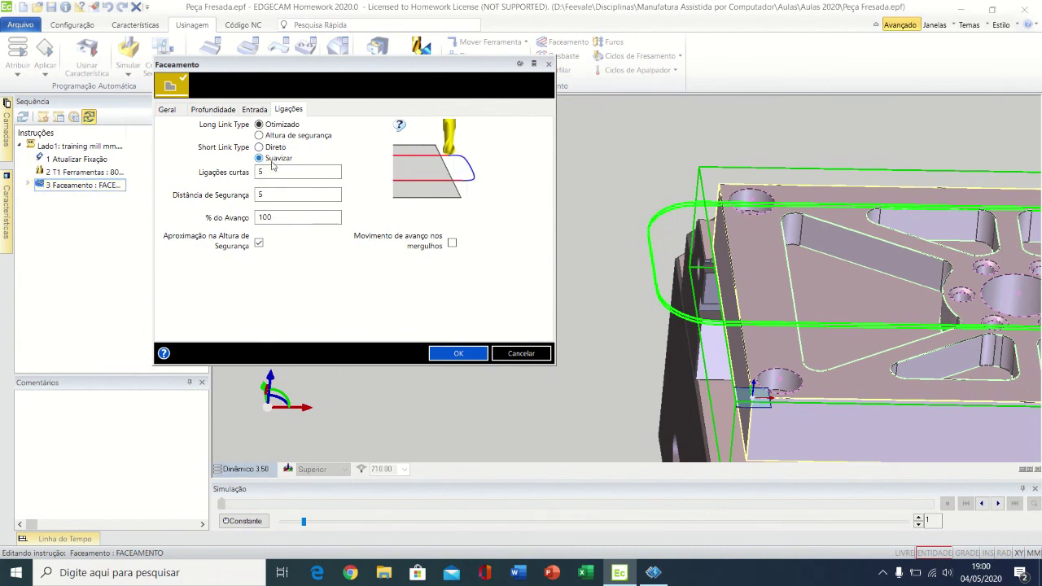
pyautogui.click(458, 354)
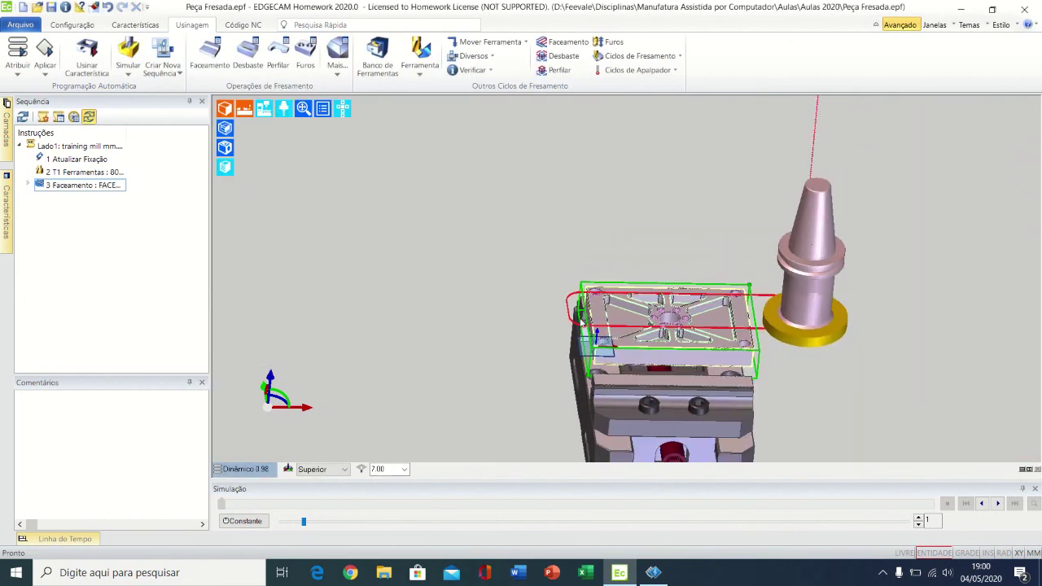
# Show the clamped part and its facing toolpath in the isometric view.
pyautogui.moveTo(715, 337); pyautogui.dragTo(689, 376, button='middle')
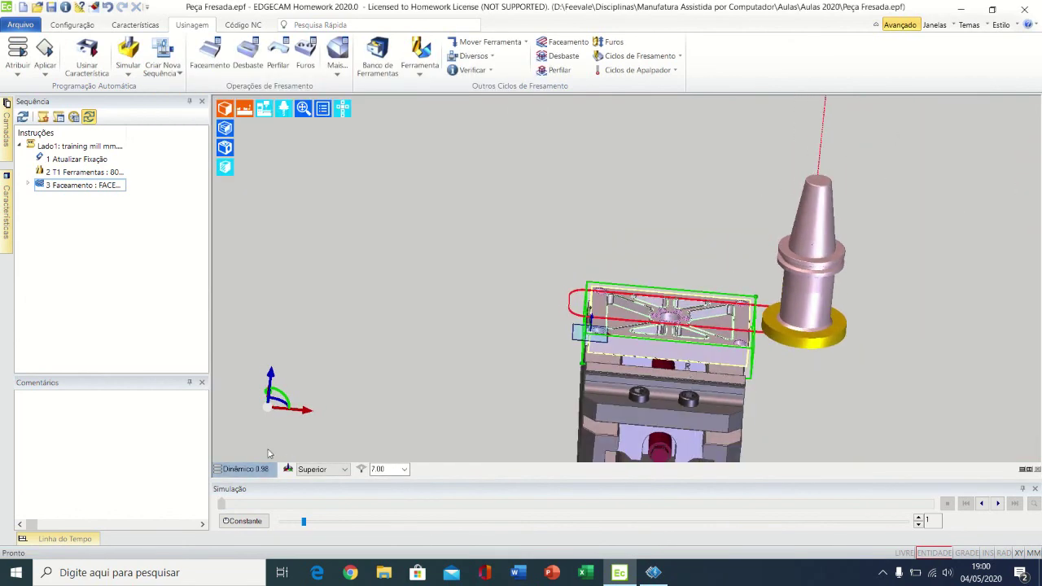
pyautogui.click(254, 470)
pyautogui.click(263, 358)
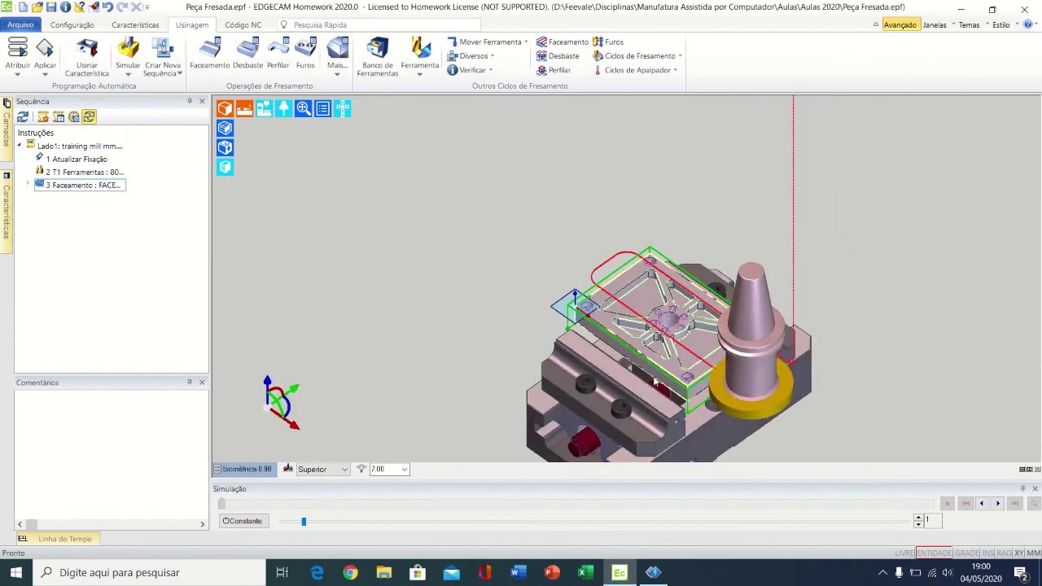
pyautogui.scroll(4, 654, 379)
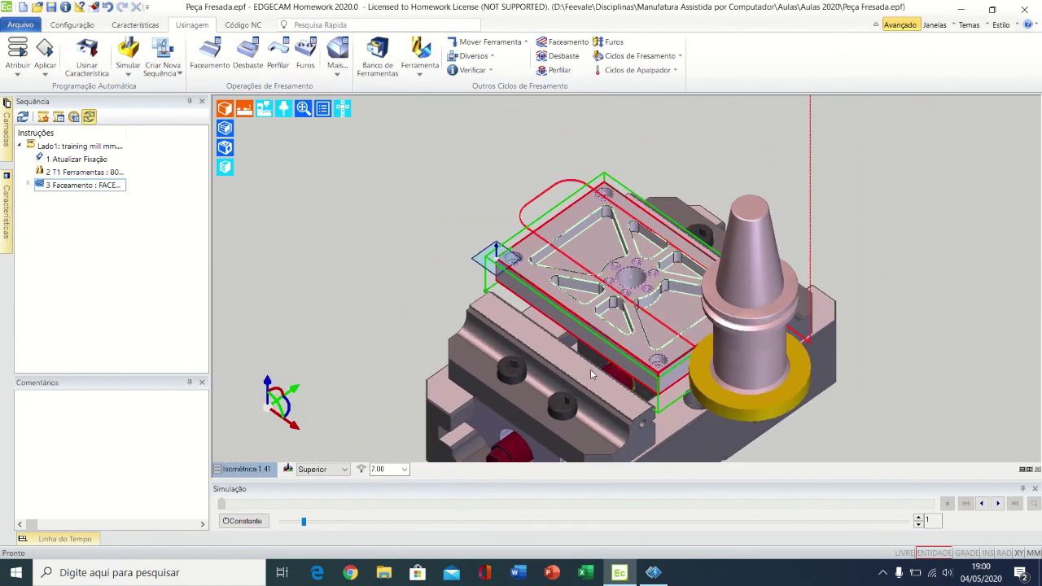